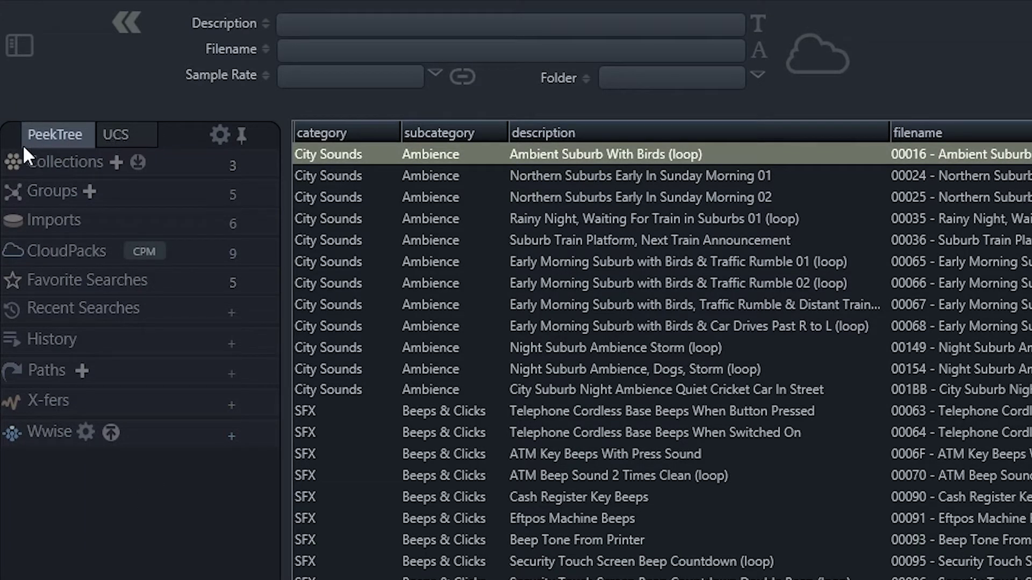
- View the UCS category list and return to the PeekTree
{"action": "left_click", "coordinate": [136, 141]}
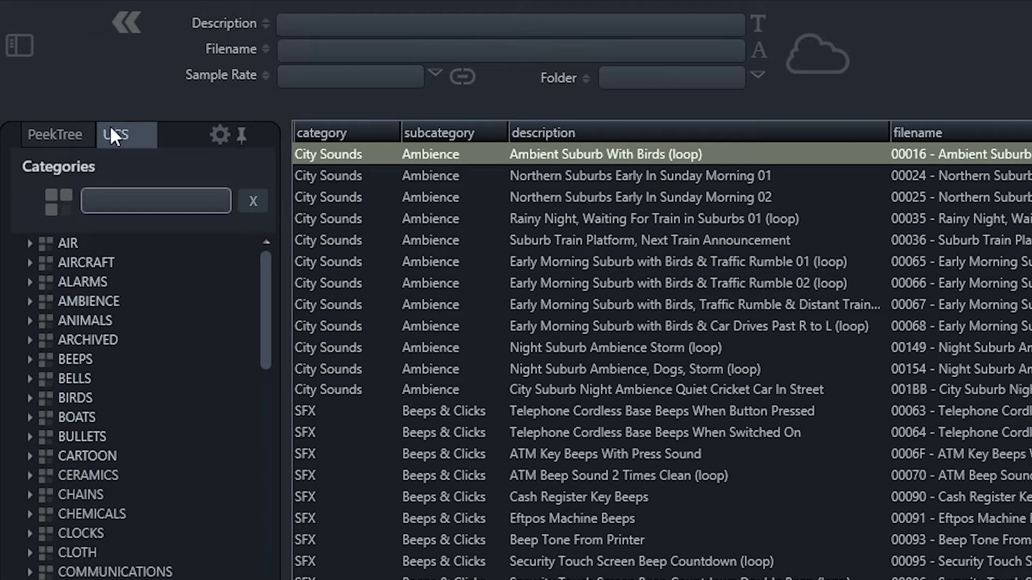
{"action": "left_click", "coordinate": [69, 135]}
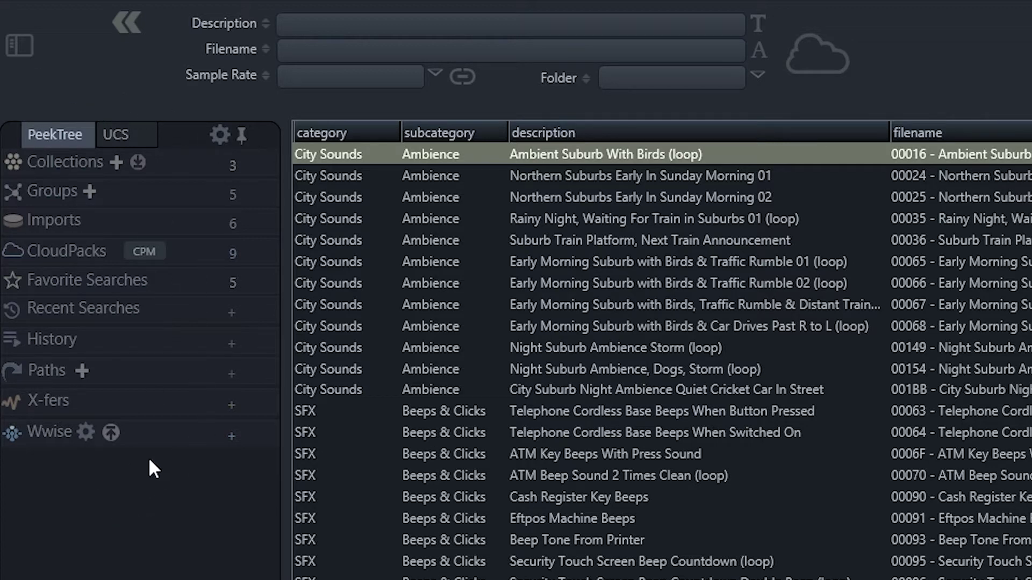
- Hide and show the PeekTree side bar several times, ending with it visible
{"action": "left_click", "coordinate": [22, 48]}
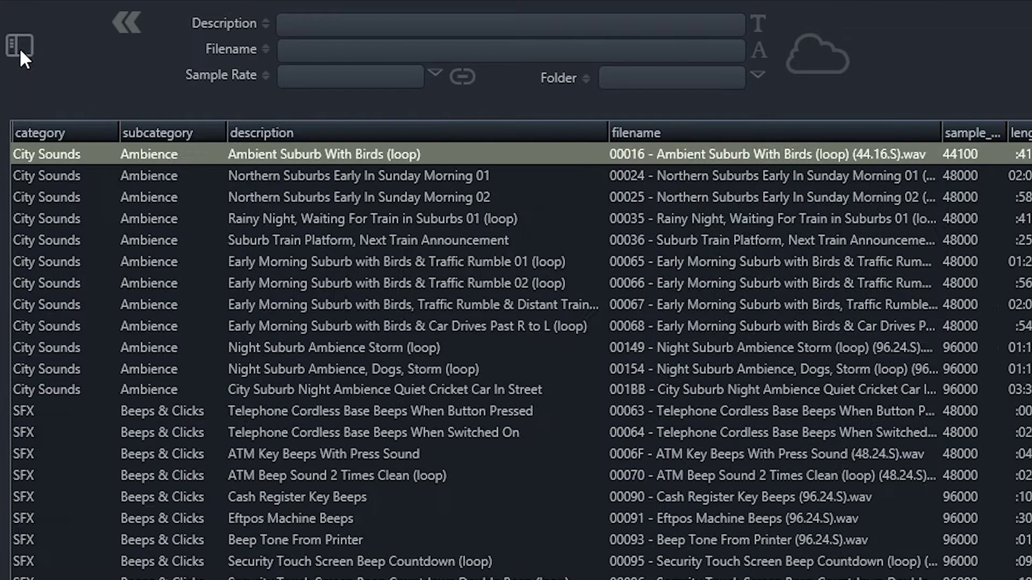
{"action": "left_click", "coordinate": [21, 48]}
{"action": "left_click", "coordinate": [14, 49]}
{"action": "left_click", "coordinate": [16, 48]}
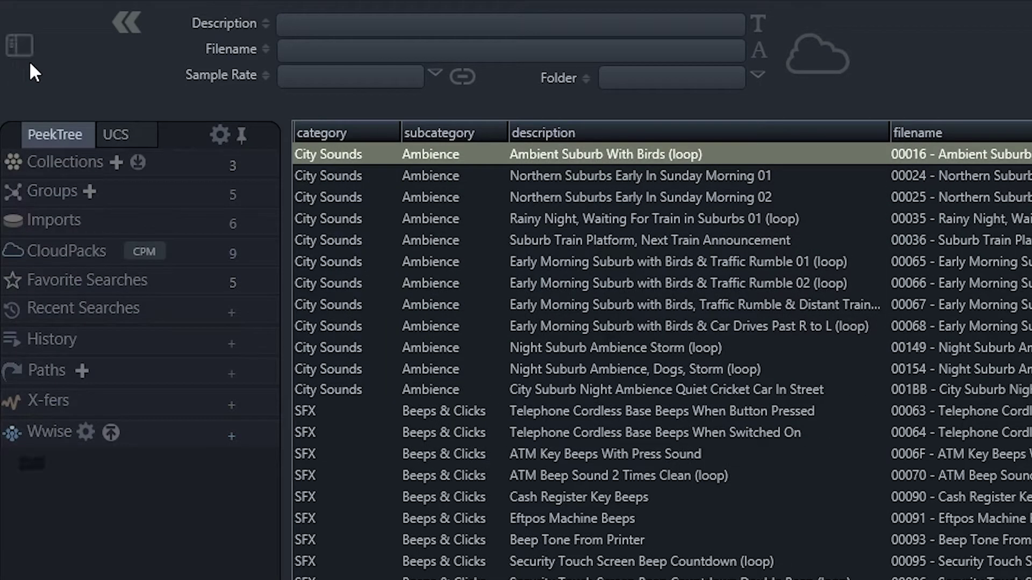
{"action": "key", "text": "e"}
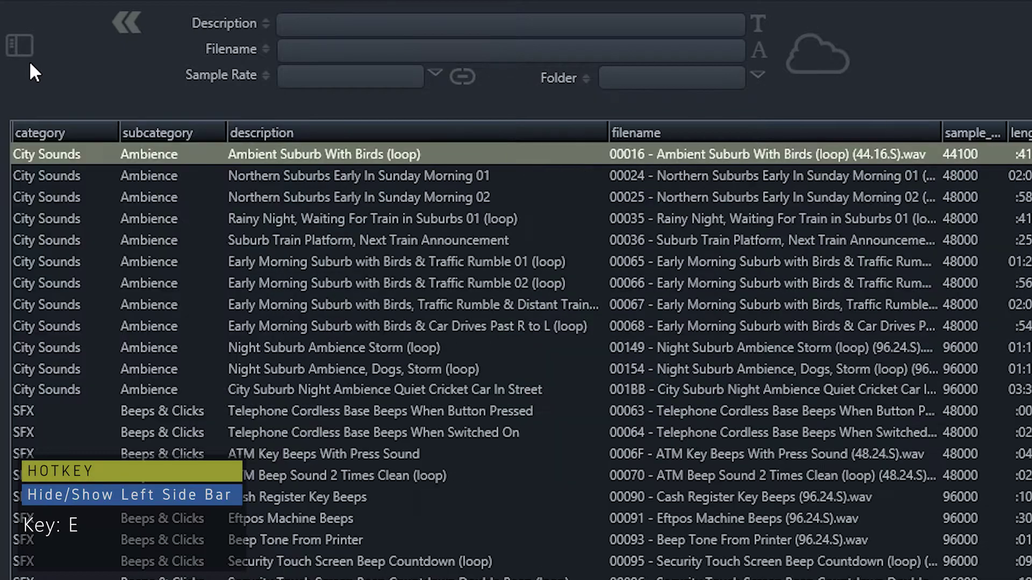
{"action": "key", "text": "e"}
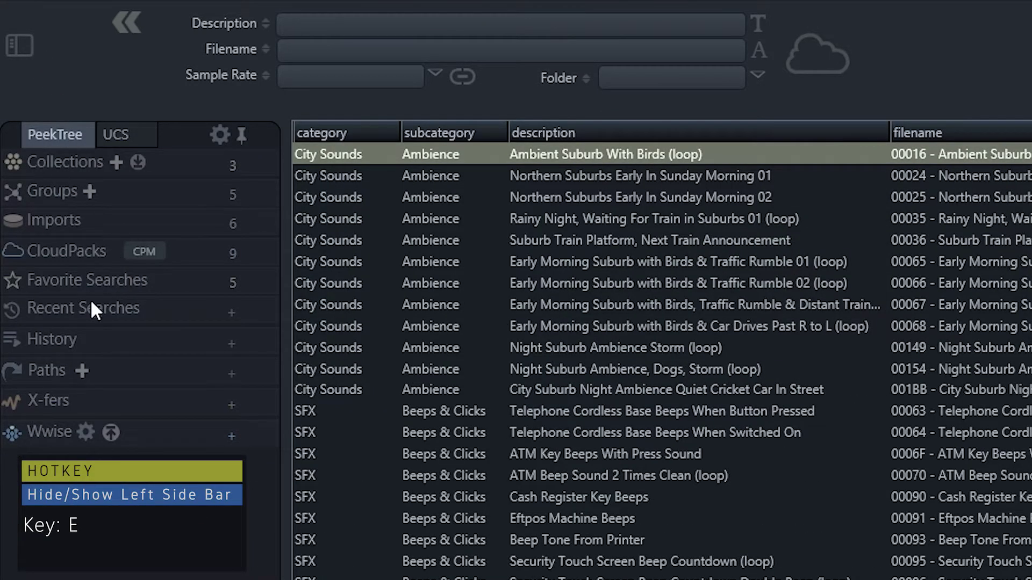
- Unpin the PeekTree side bar so it hides, and bring it back into view
{"action": "left_click", "coordinate": [242, 135]}
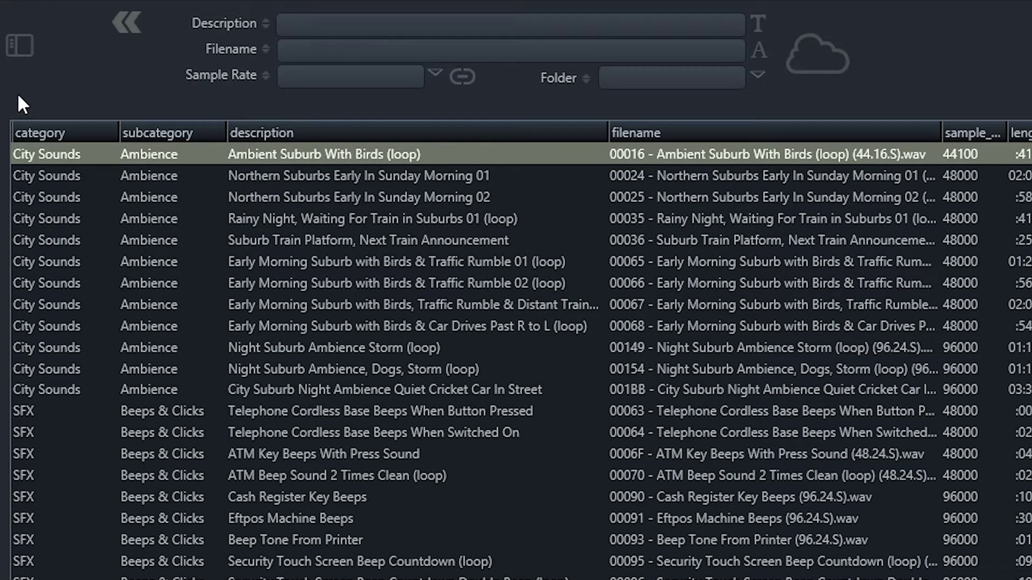
{"action": "left_click", "coordinate": [27, 44]}
{"action": "mouse_move", "coordinate": [117, 161]}
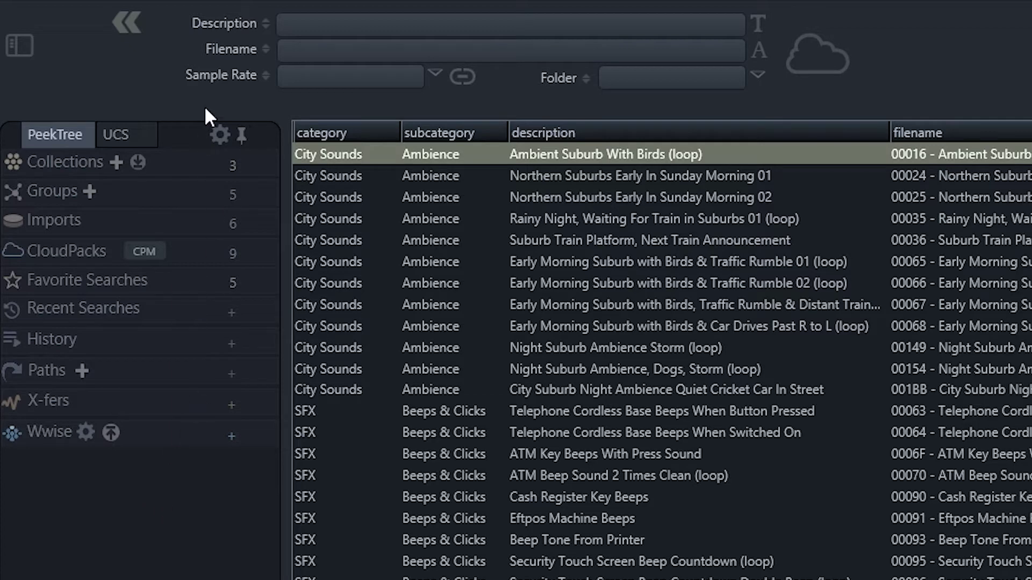
- Hide the Wwise, X-fers, History and Paths sections through the PeekTree settings
{"action": "left_click", "coordinate": [220, 135]}
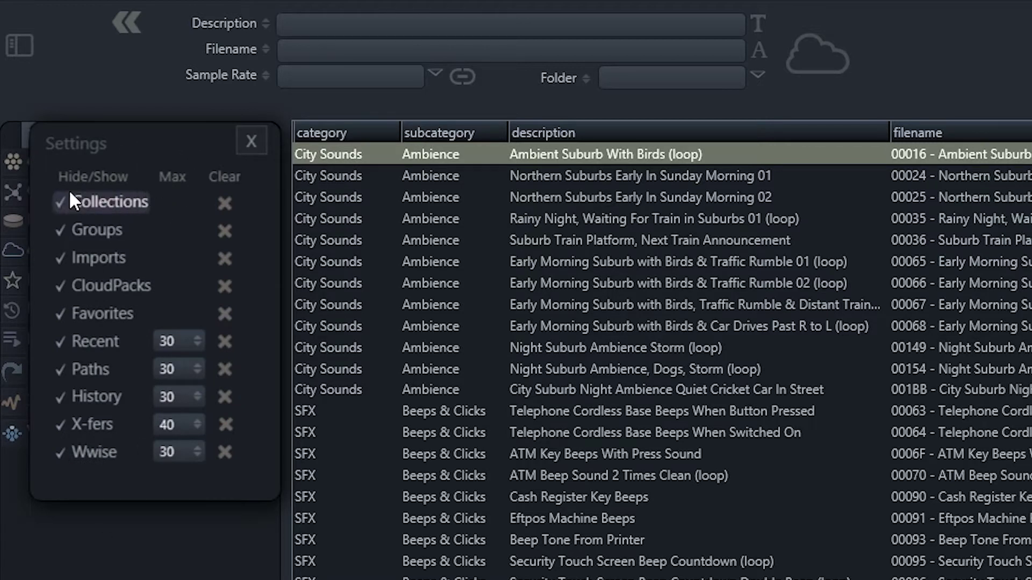
{"action": "left_click", "coordinate": [95, 454]}
{"action": "left_click", "coordinate": [85, 428]}
{"action": "left_click", "coordinate": [82, 396]}
{"action": "left_click", "coordinate": [78, 371]}
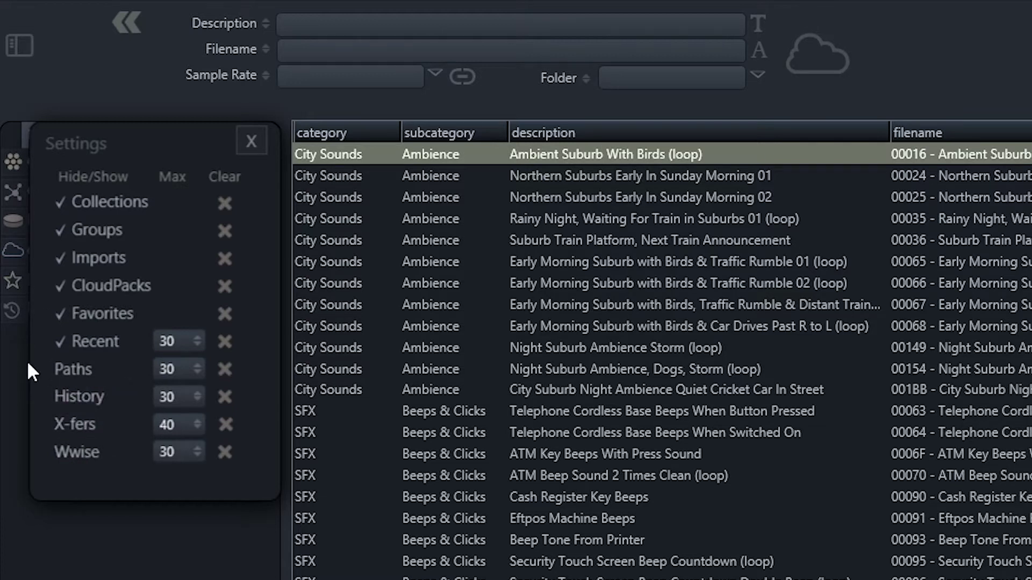
- Restore the Wwise, X-fers, History and Paths sections in the PeekTree and select the maximum count for Recent
{"action": "left_click", "coordinate": [70, 462]}
{"action": "left_click", "coordinate": [84, 425]}
{"action": "left_click", "coordinate": [81, 396]}
{"action": "left_click", "coordinate": [85, 371]}
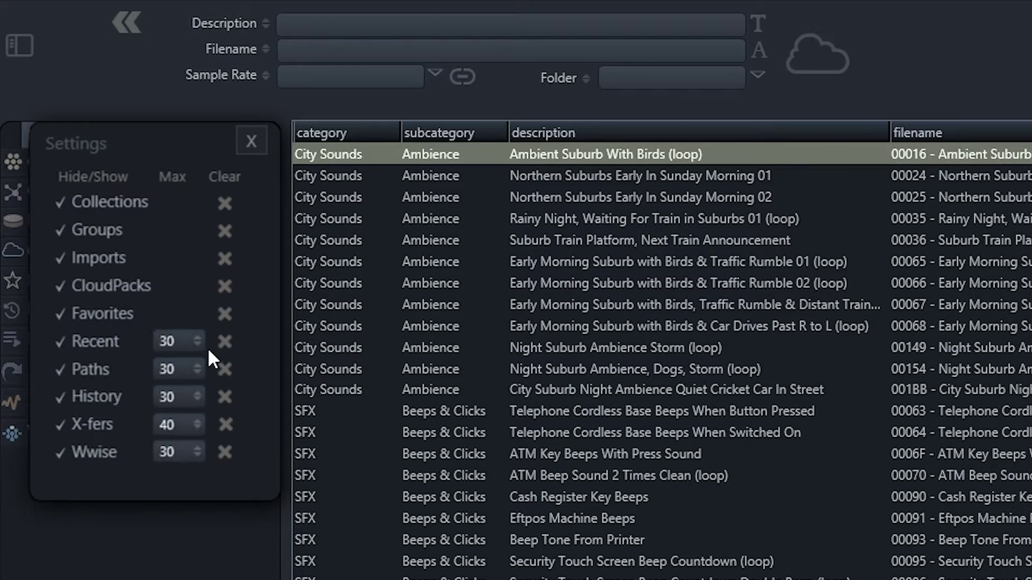
{"action": "left_click", "coordinate": [172, 338]}
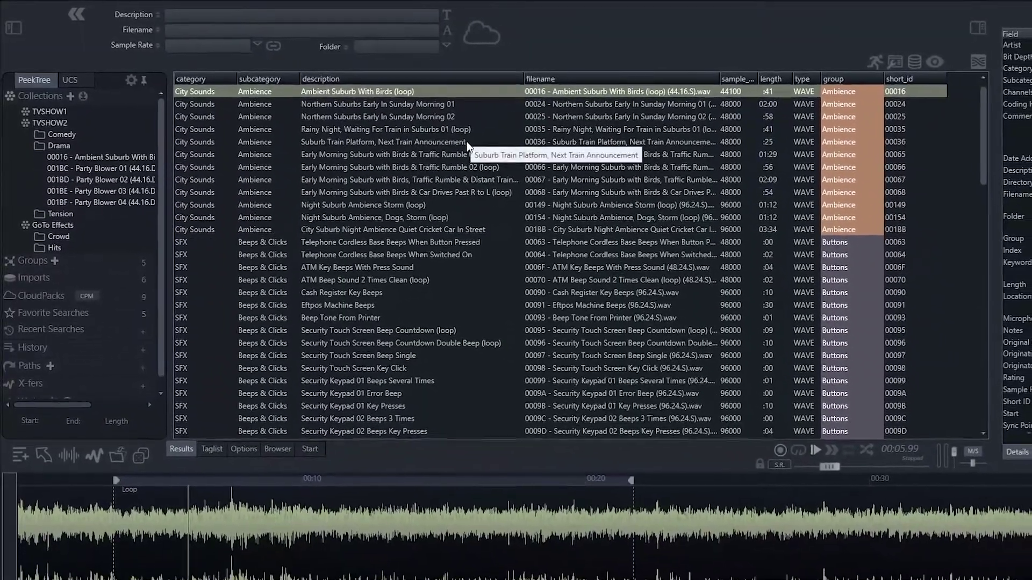
- Audition the Suburb Train Platform record and the Ambient Suburb With Birds file in TVSHOW2's Drama folder
{"action": "left_click", "coordinate": [445, 145]}
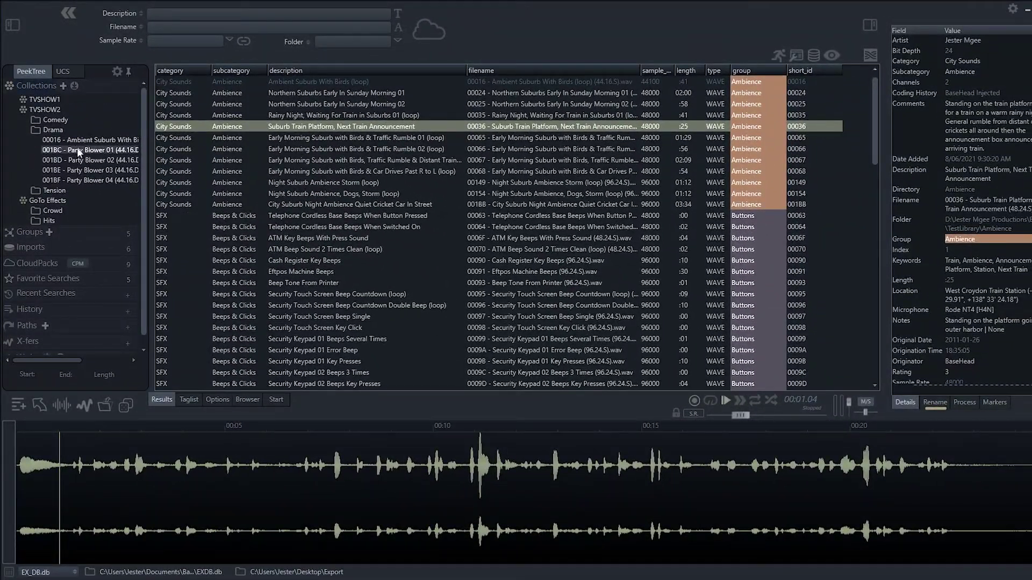
{"action": "left_click", "coordinate": [59, 140]}
{"action": "double_click", "coordinate": [59, 140]}
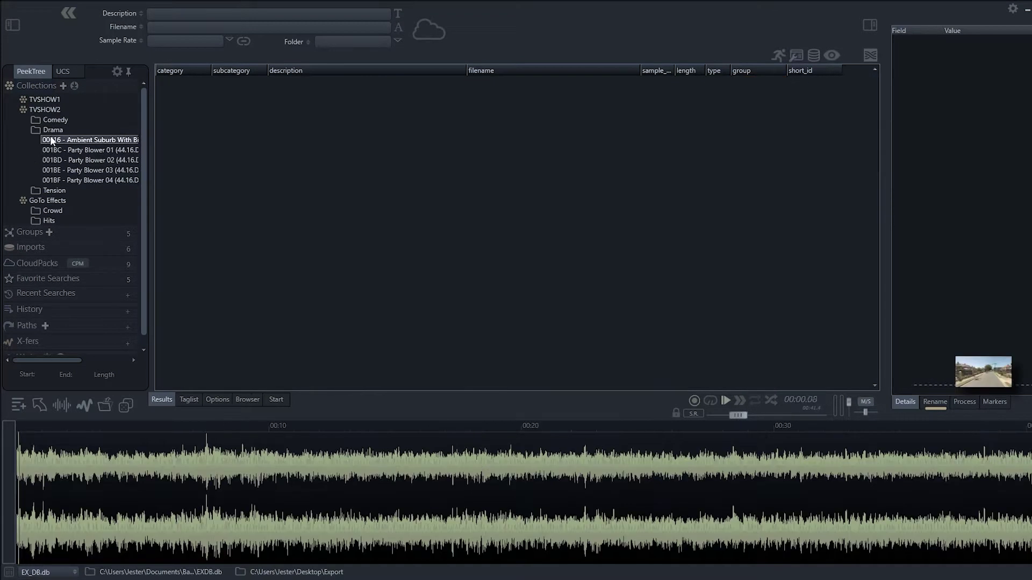
{"action": "key", "text": "space"}
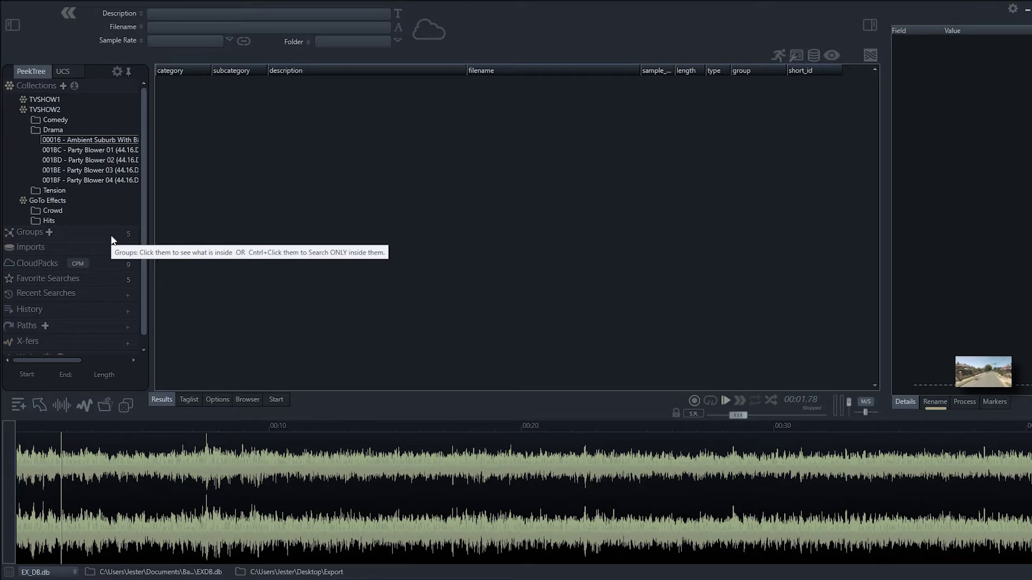
- Switch the database to basehead.db and list the records of the Ambience Library import
{"action": "left_click", "coordinate": [59, 574]}
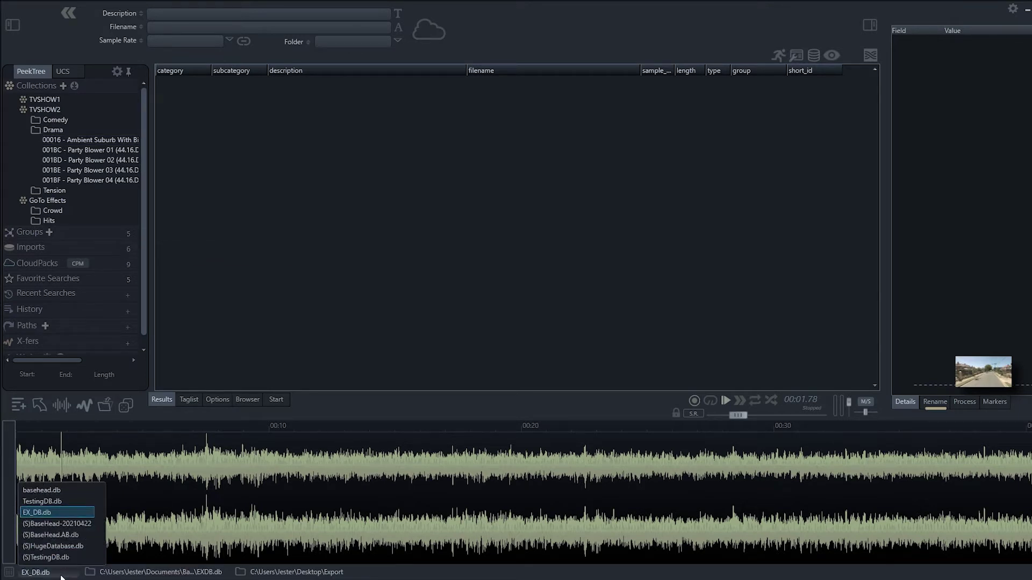
{"action": "left_click", "coordinate": [39, 490]}
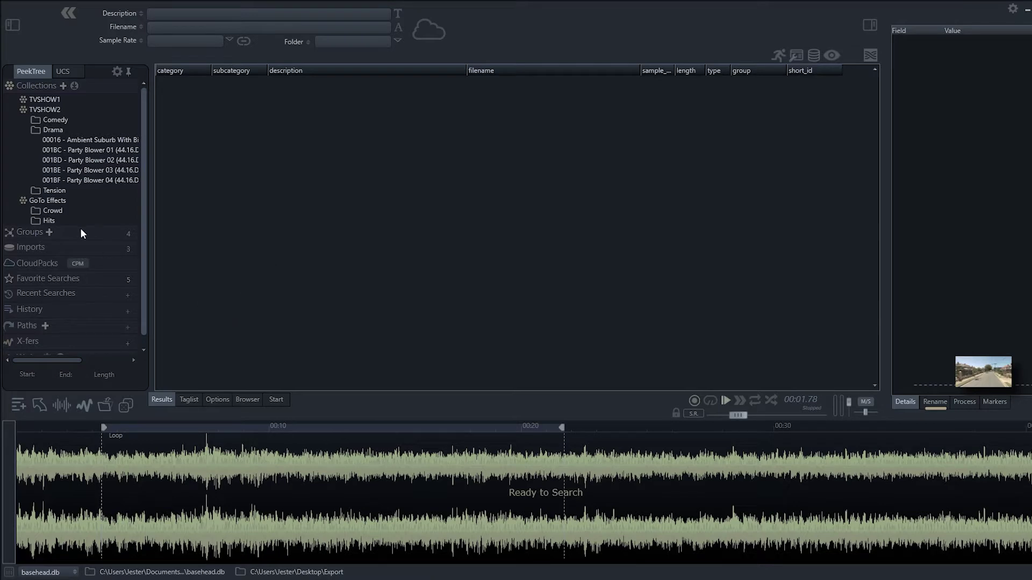
{"action": "left_click", "coordinate": [8, 247]}
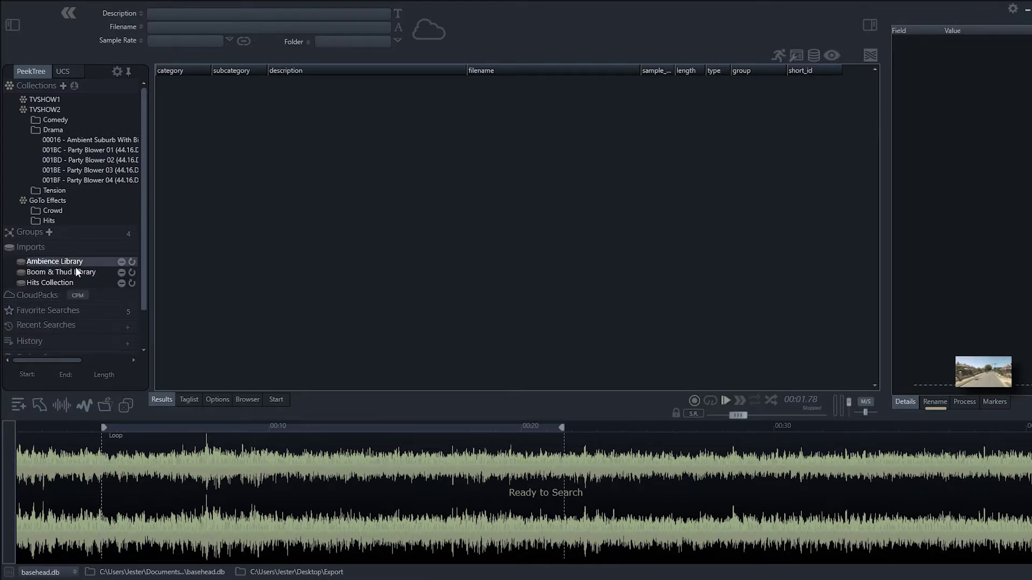
{"action": "left_click", "coordinate": [62, 264]}
- Try to add Northern Suburbs Early In Sunday Morning 02 to the Drama folder, and look up the folder's Ambient Suburb With Birds file
{"action": "left_click_drag", "start_coordinate": [324, 104], "coordinate": [54, 129]}
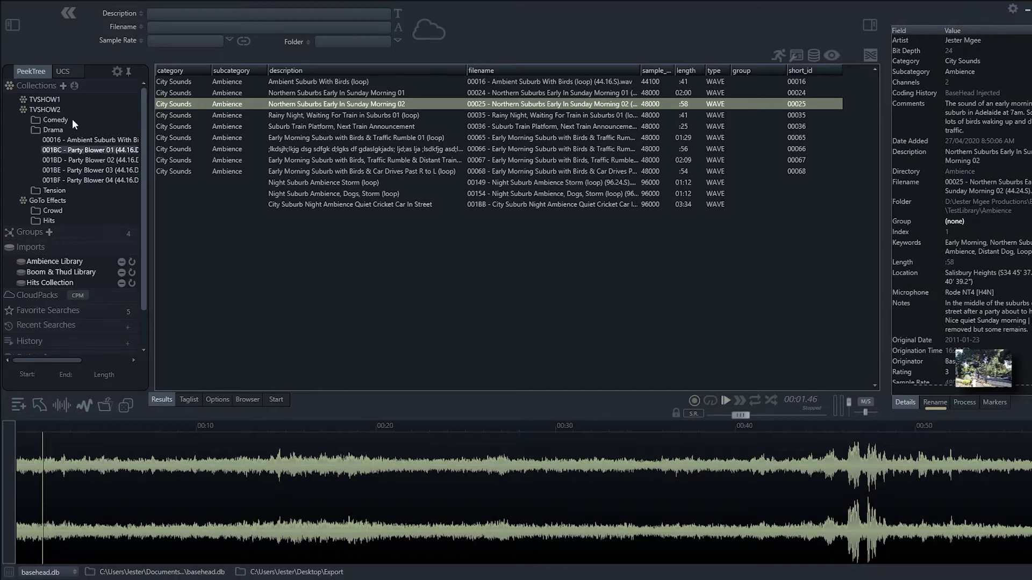
{"action": "left_click", "coordinate": [57, 137]}
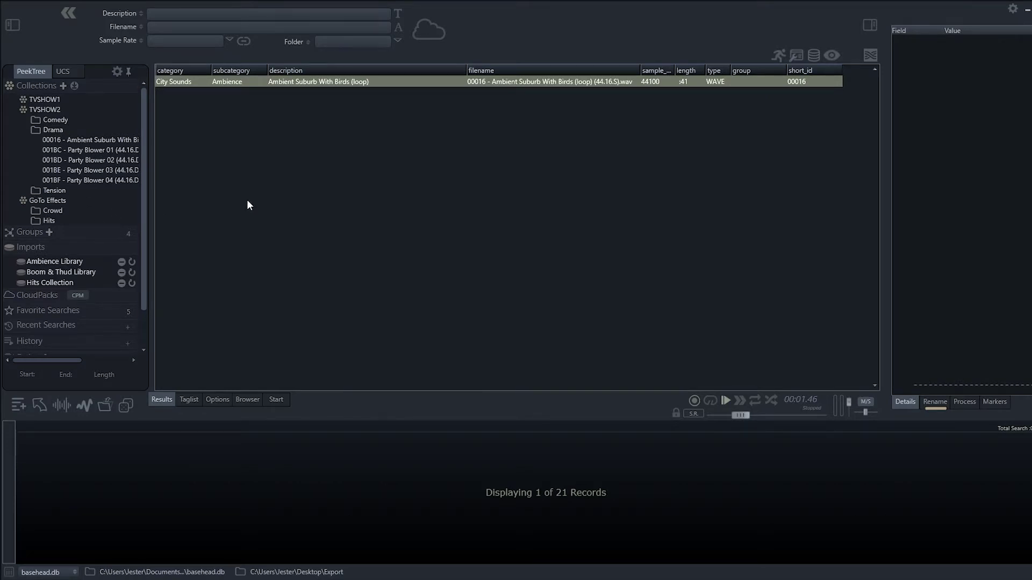
- Review the actions available for the TVSHOW2 collection without applying any
{"action": "mouse_move", "coordinate": [57, 127]}
{"action": "mouse_move", "coordinate": [33, 107]}
{"action": "right_click", "coordinate": [41, 110]}
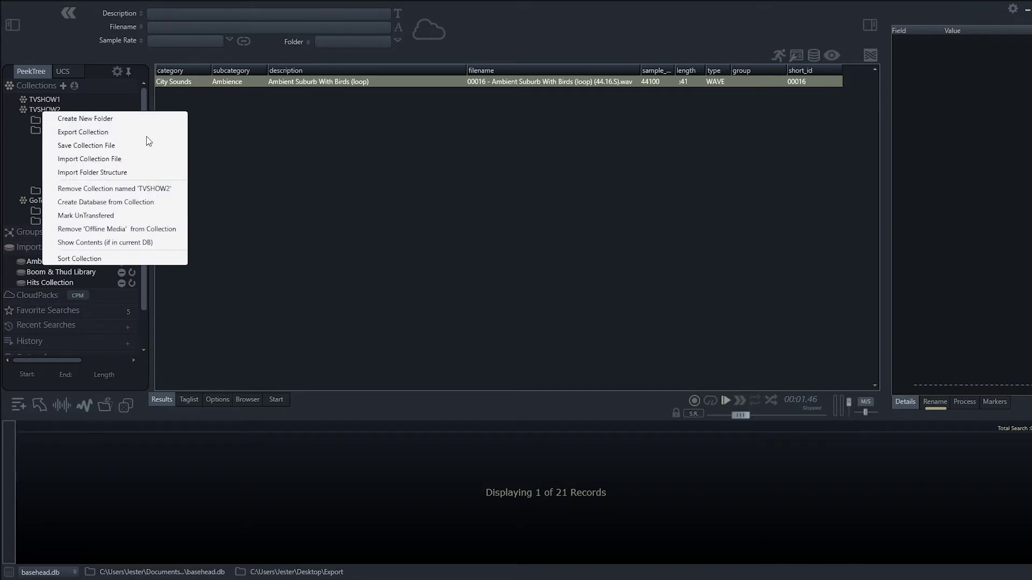
{"action": "left_click", "coordinate": [10, 134]}
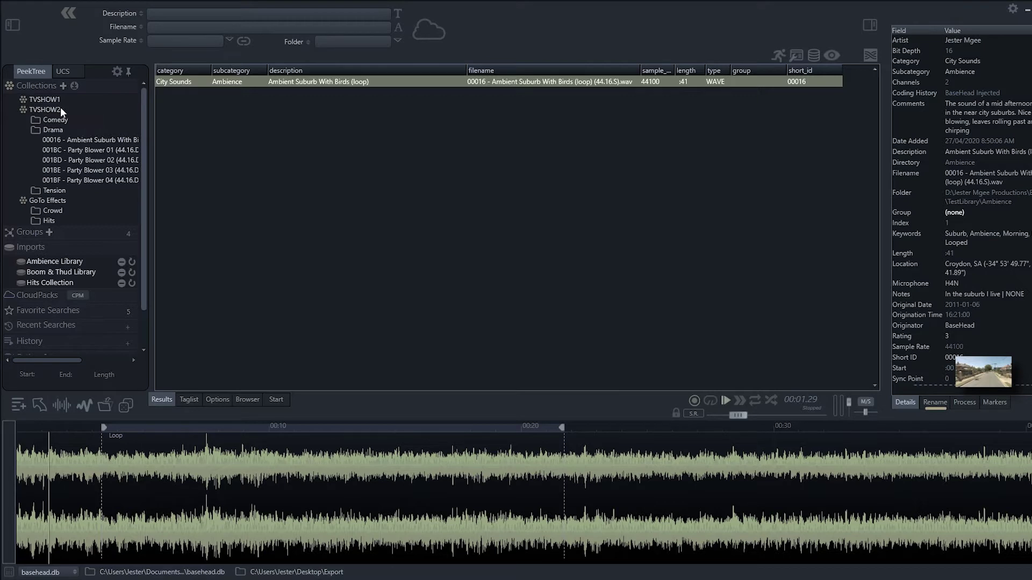
{"action": "left_click", "coordinate": [77, 110]}
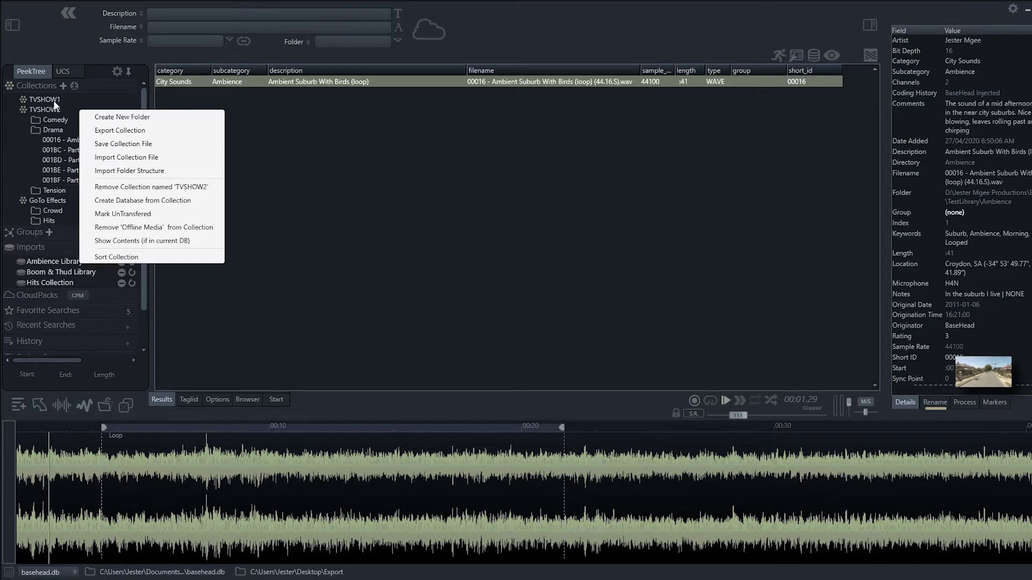
{"action": "left_click", "coordinate": [287, 247]}
{"action": "key", "text": "space"}
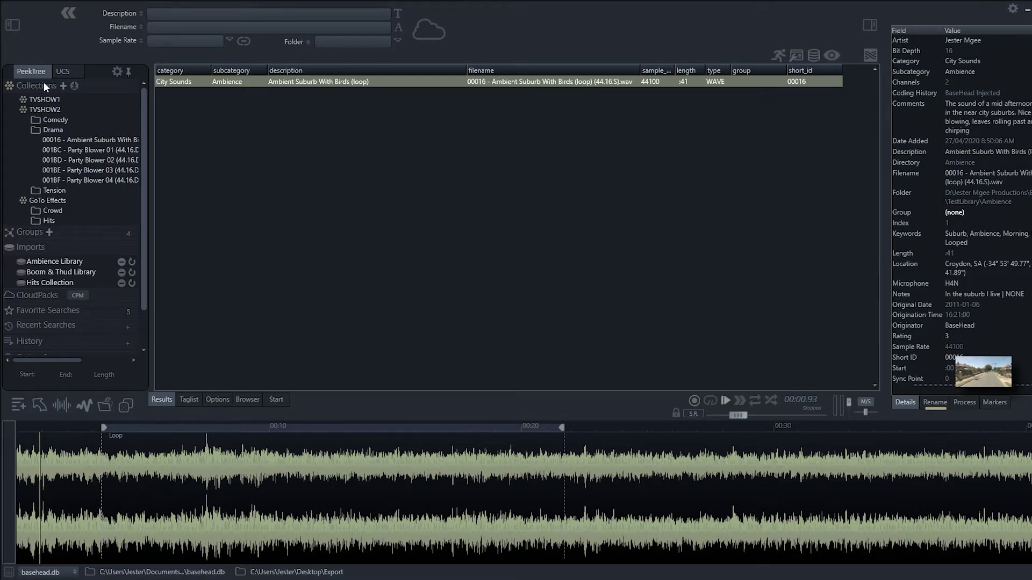
- Create a new folder named ADR in the GoTo Effects collection
{"action": "right_click", "coordinate": [44, 201]}
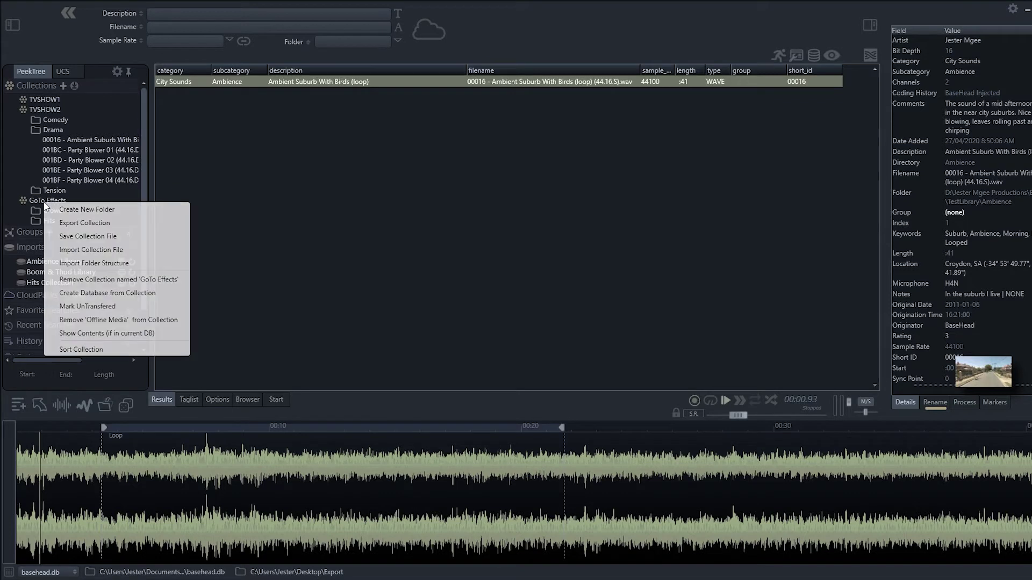
{"action": "left_click", "coordinate": [87, 210]}
{"action": "type", "text": "ADR"}
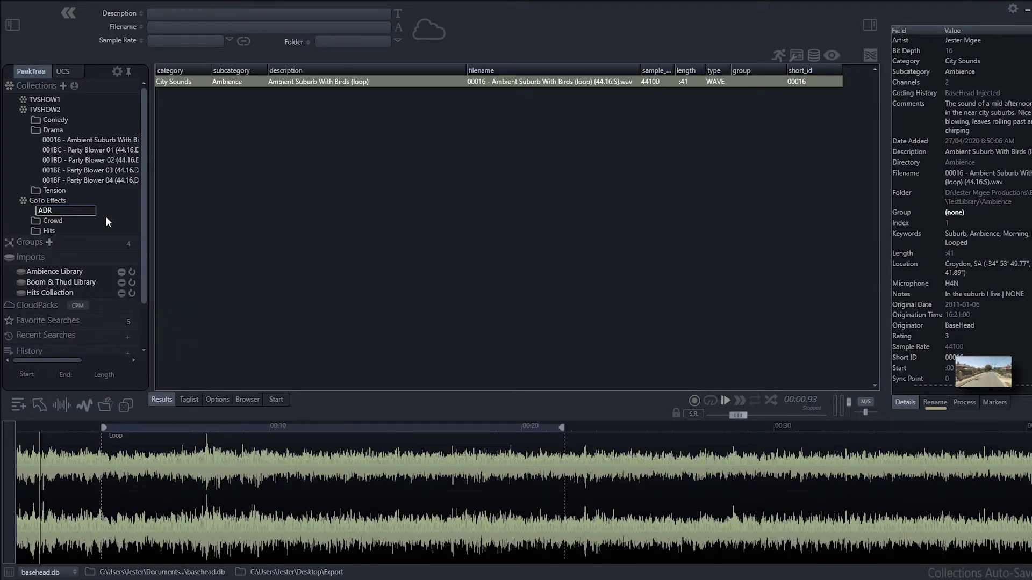
{"action": "key", "text": "Return"}
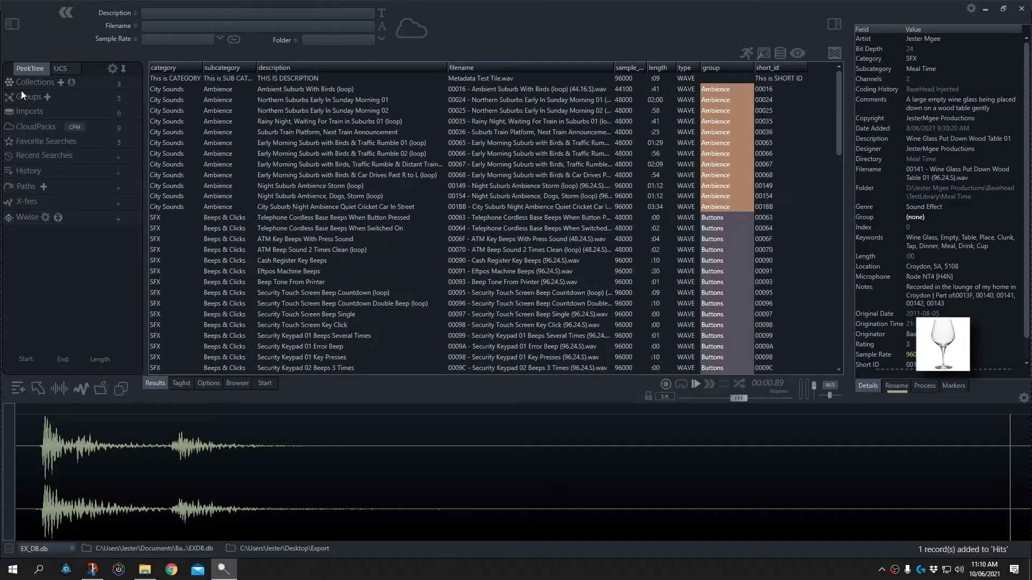
- List the records of the Ambience group and view the colours that can be assigned to it
{"action": "left_click", "coordinate": [21, 96]}
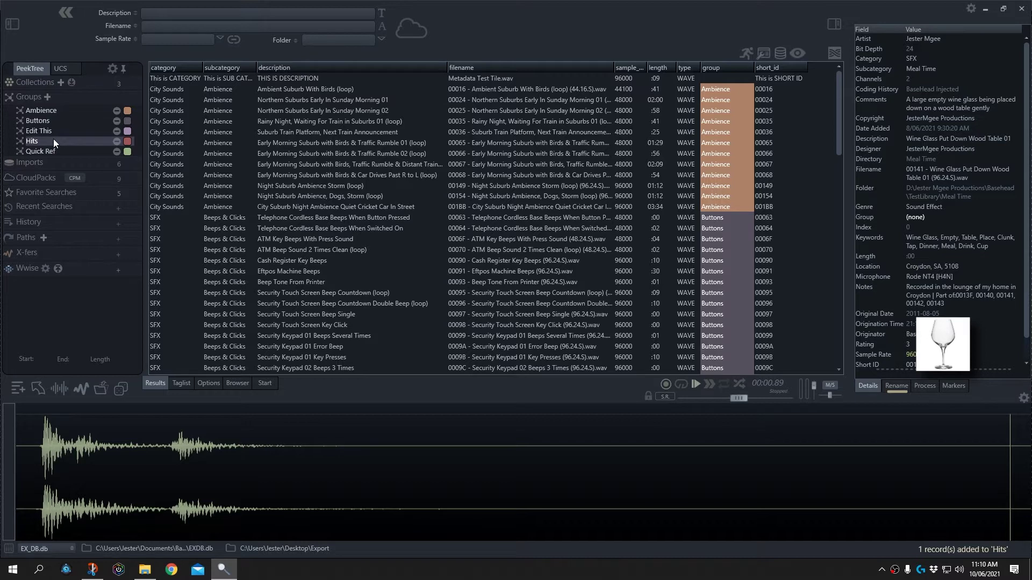
{"action": "left_click", "coordinate": [48, 111]}
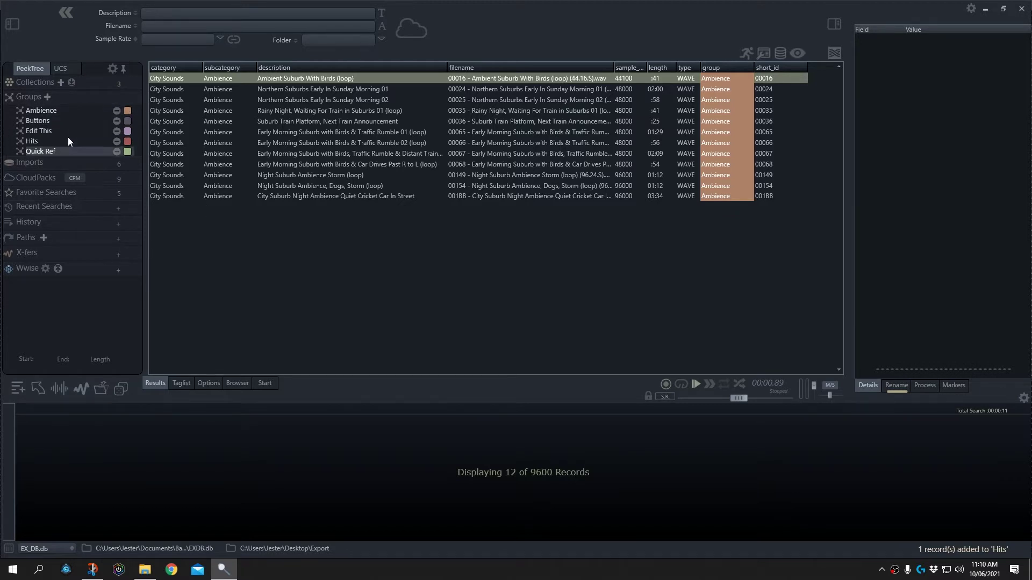
{"action": "left_click", "coordinate": [127, 111]}
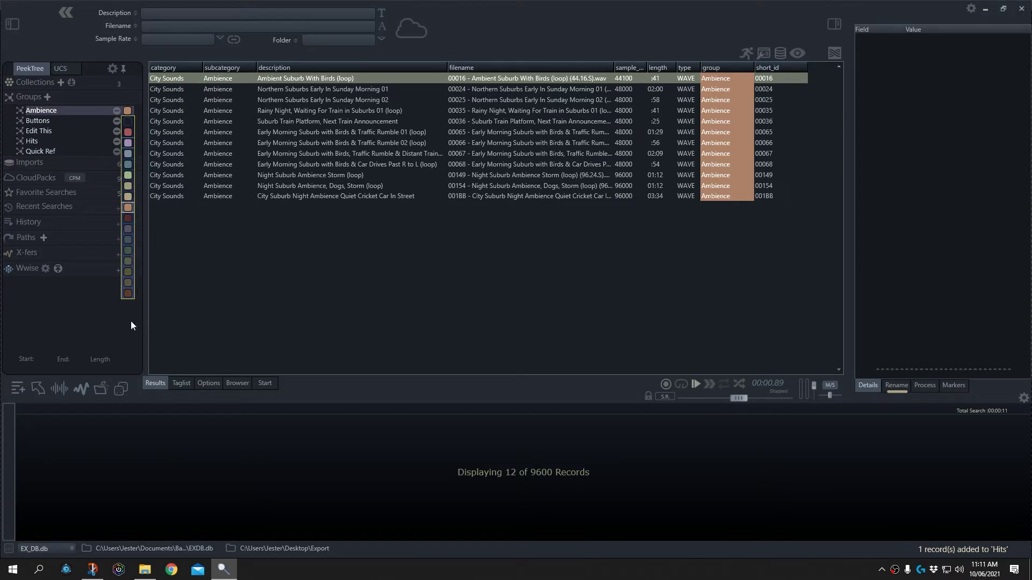
{"action": "left_click", "coordinate": [103, 329]}
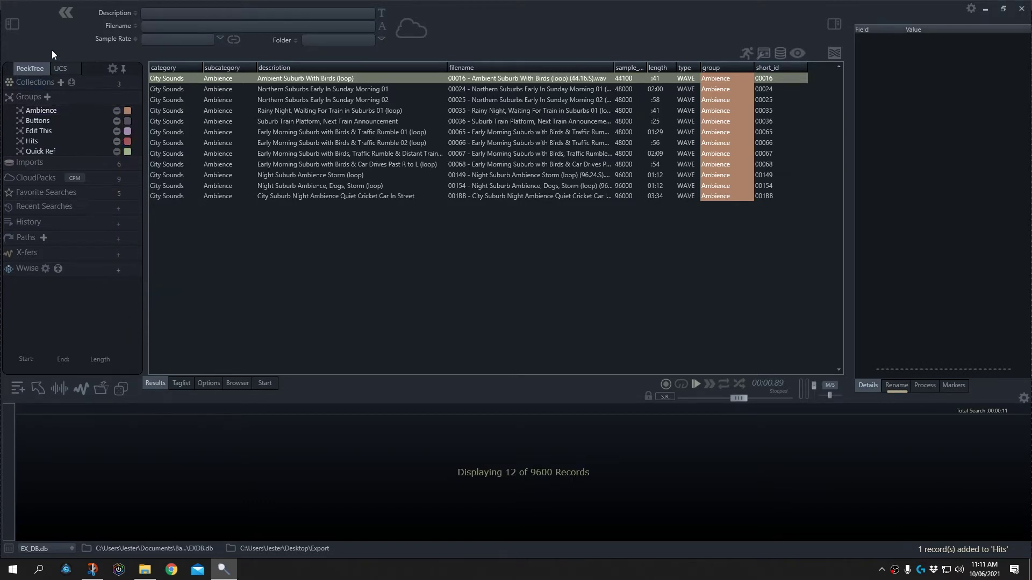
- Review the new-group options, including the colour choices and the custom colour picker, without creating a group
{"action": "left_click", "coordinate": [34, 101]}
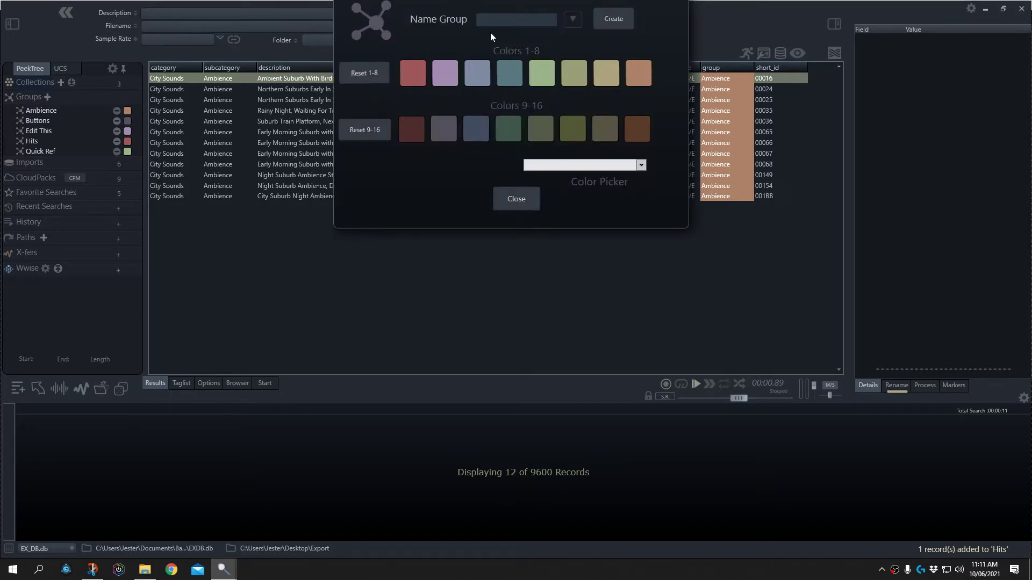
{"action": "left_click", "coordinate": [573, 20]}
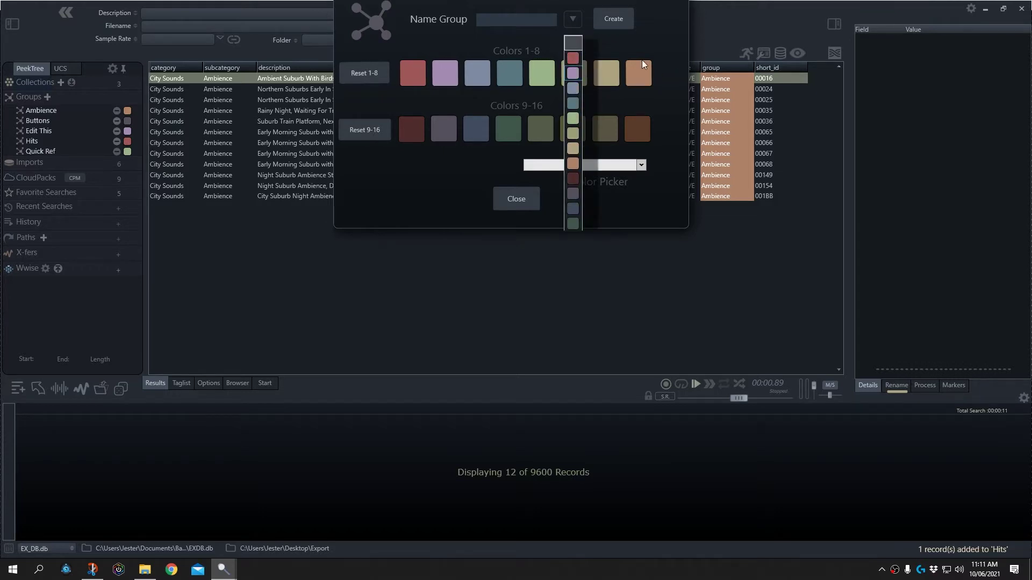
{"action": "left_click", "coordinate": [682, 118]}
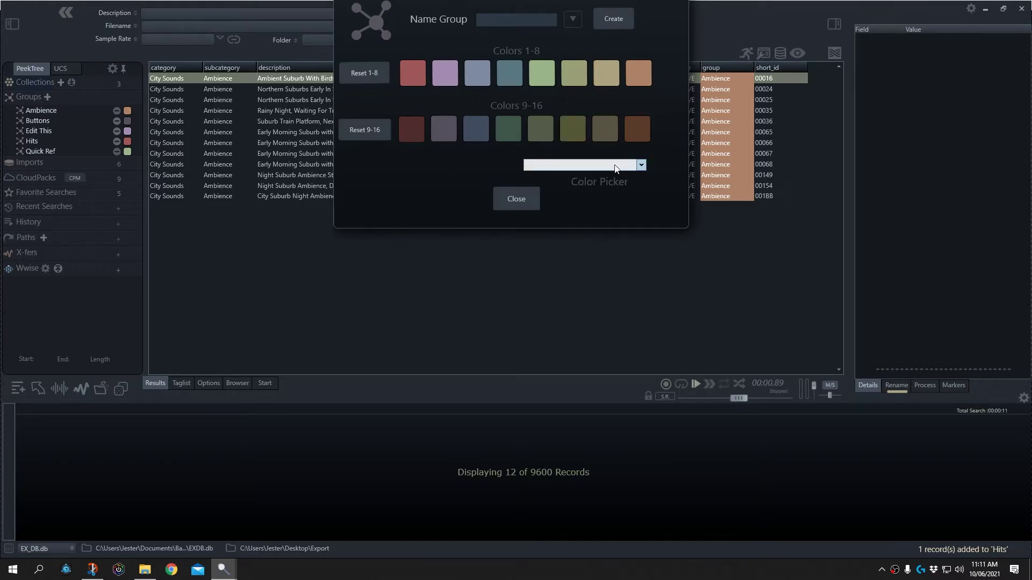
{"action": "left_click", "coordinate": [642, 165]}
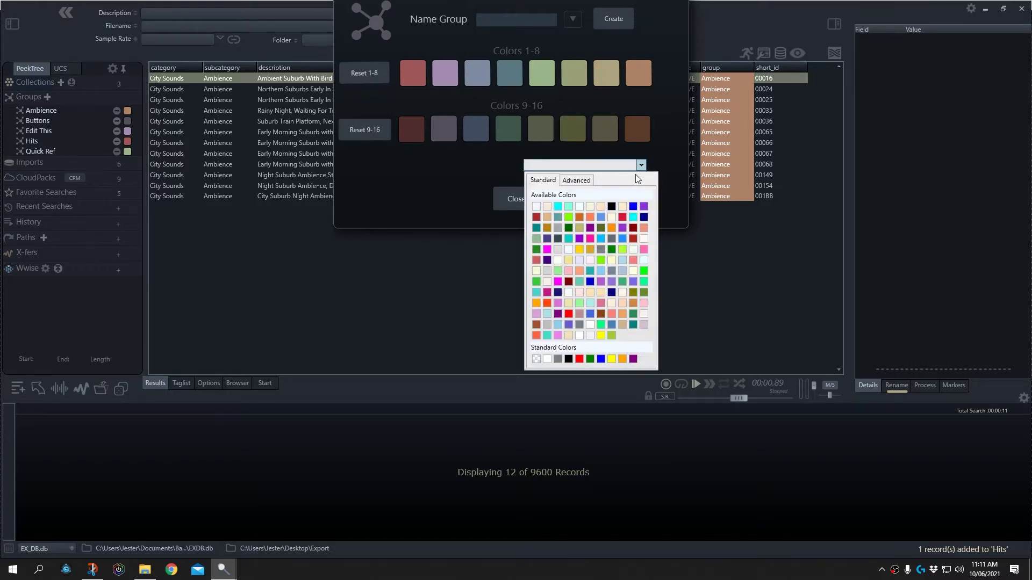
{"action": "left_click", "coordinate": [588, 181]}
{"action": "left_click", "coordinate": [545, 181]}
{"action": "left_click", "coordinate": [483, 178]}
{"action": "left_click", "coordinate": [508, 199]}
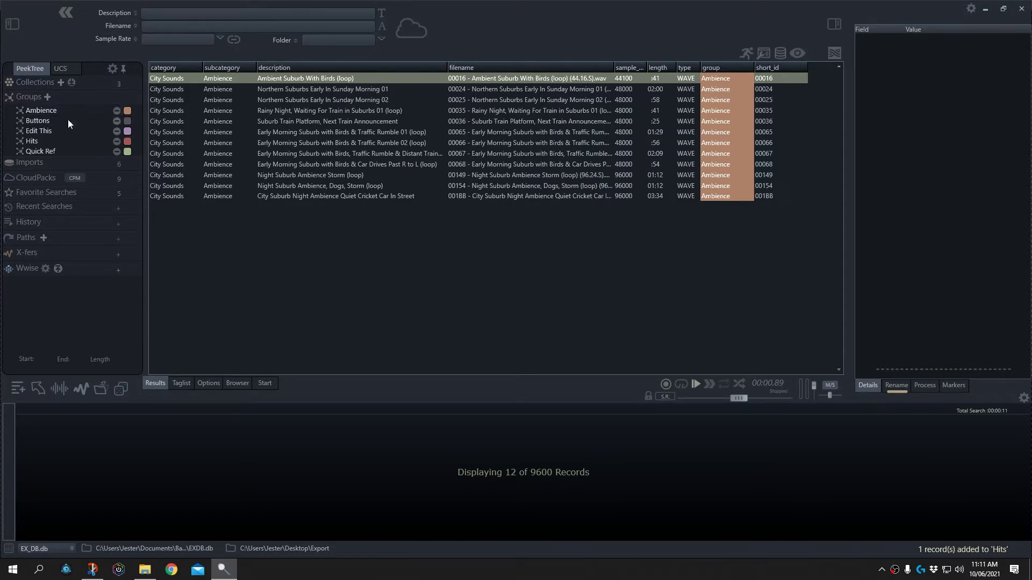
- Expand the imports, list the Field Recordings records and examine the colour-coded groups assigned to them
{"action": "left_click", "coordinate": [30, 166]}
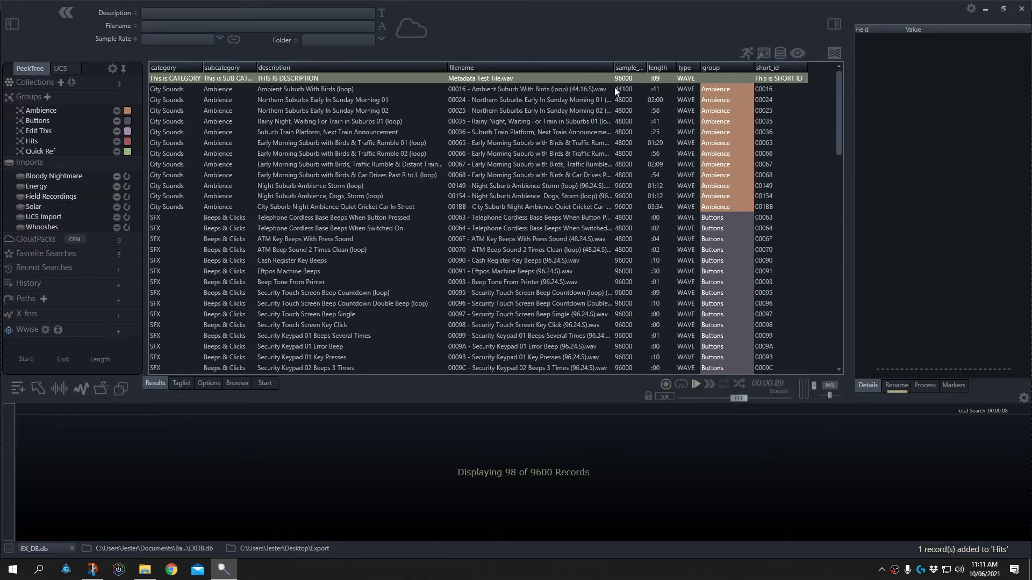
{"action": "scroll", "coordinate": [709, 241], "scroll_direction": "down", "scroll_amount": 3}
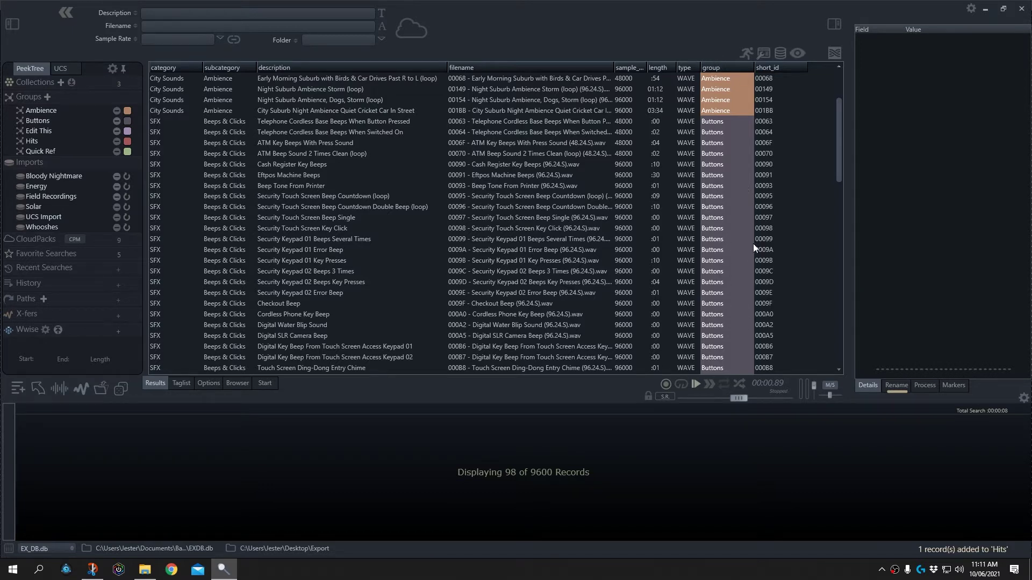
{"action": "scroll", "coordinate": [748, 238], "scroll_direction": "down", "scroll_amount": 7}
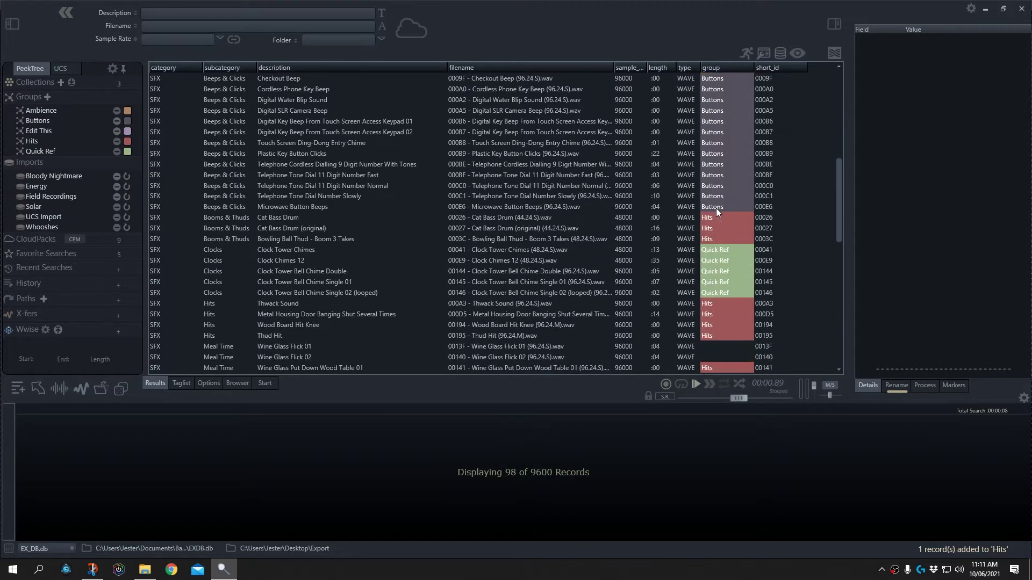
{"action": "scroll", "coordinate": [716, 208], "scroll_direction": "down", "scroll_amount": 1}
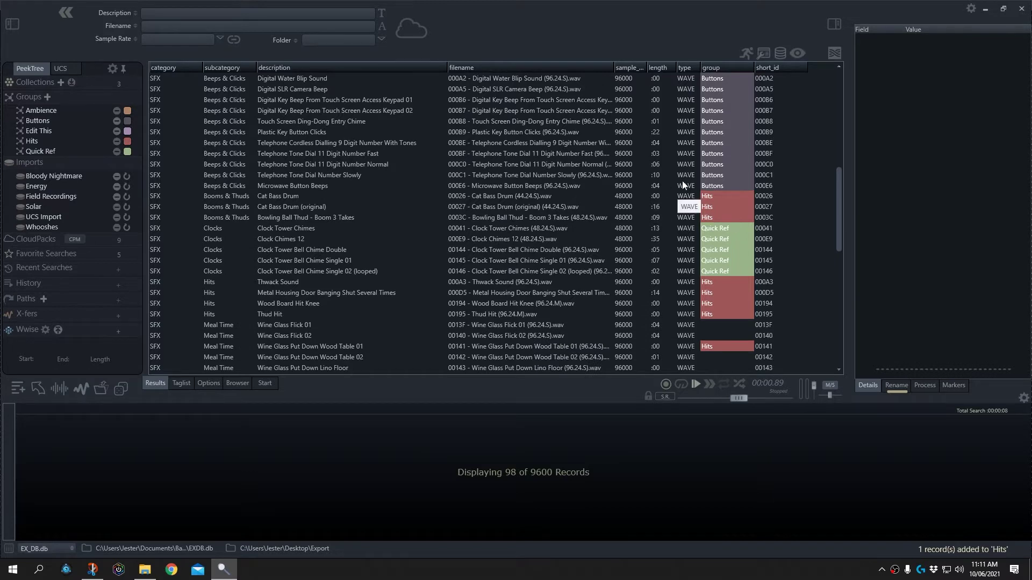
{"action": "scroll", "coordinate": [718, 318], "scroll_direction": "down", "scroll_amount": 1}
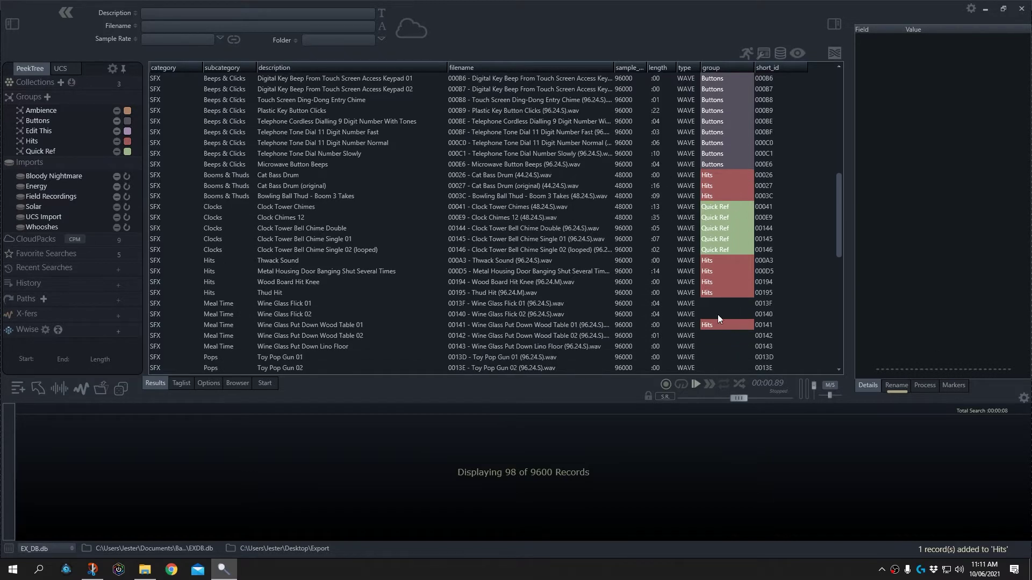
- Add Wine Glass Flick 01 to the Hits group, and change its group to Quick Ref in the record's details
{"action": "left_click", "coordinate": [498, 304]}
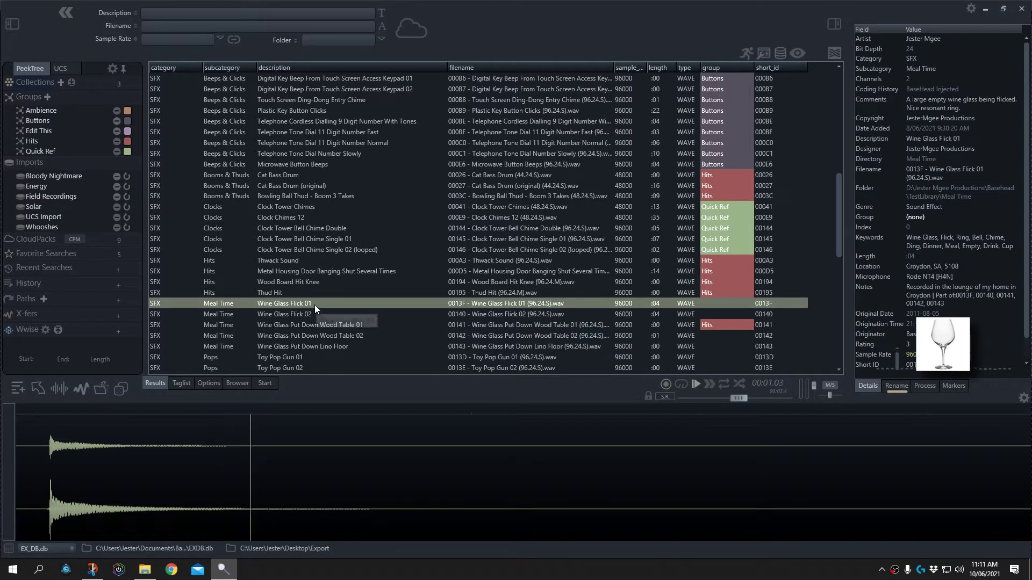
{"action": "left_click_drag", "start_coordinate": [314, 301], "coordinate": [45, 142]}
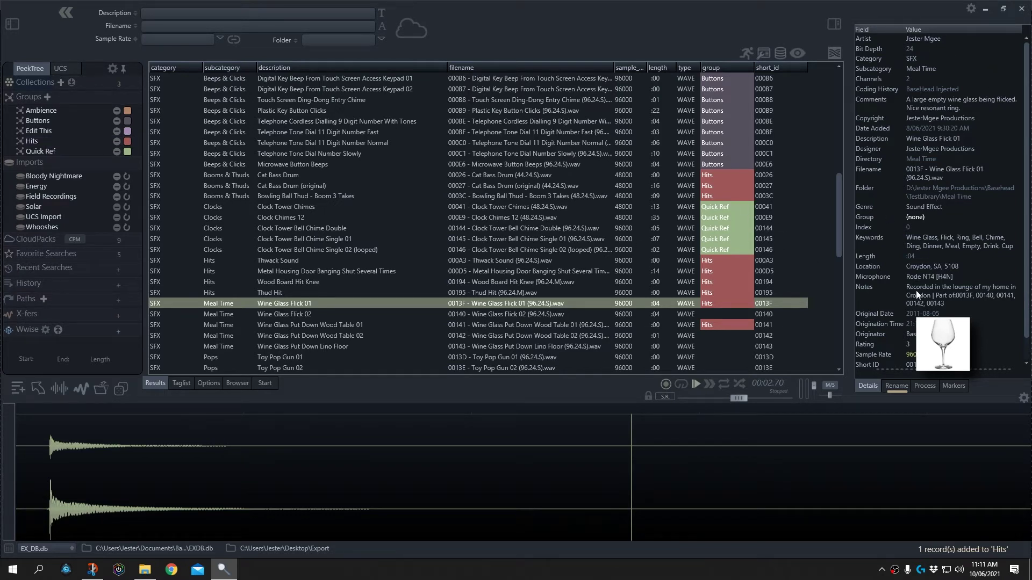
{"action": "left_click", "coordinate": [879, 216]}
{"action": "left_click", "coordinate": [919, 219]}
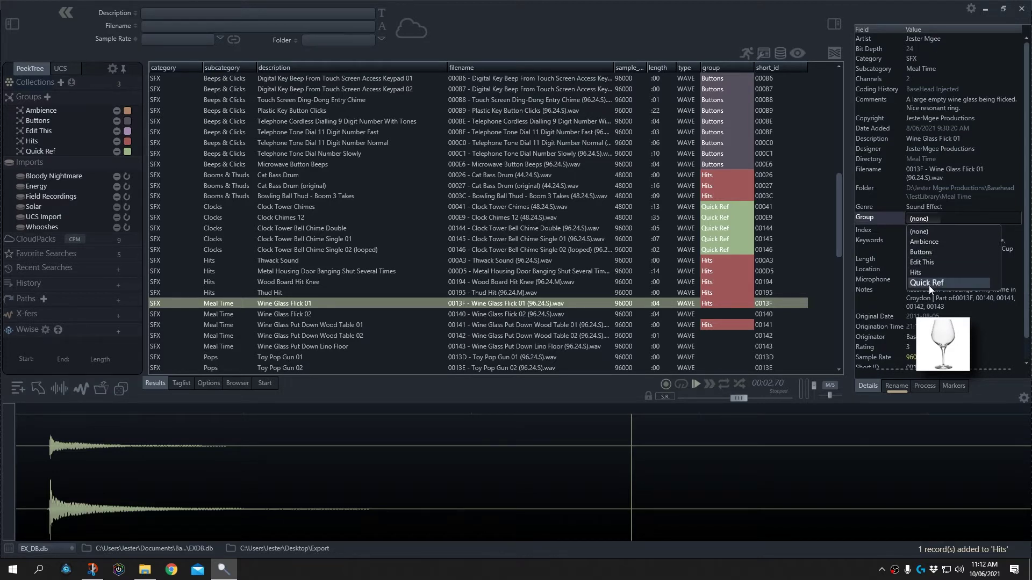
{"action": "left_click", "coordinate": [928, 285]}
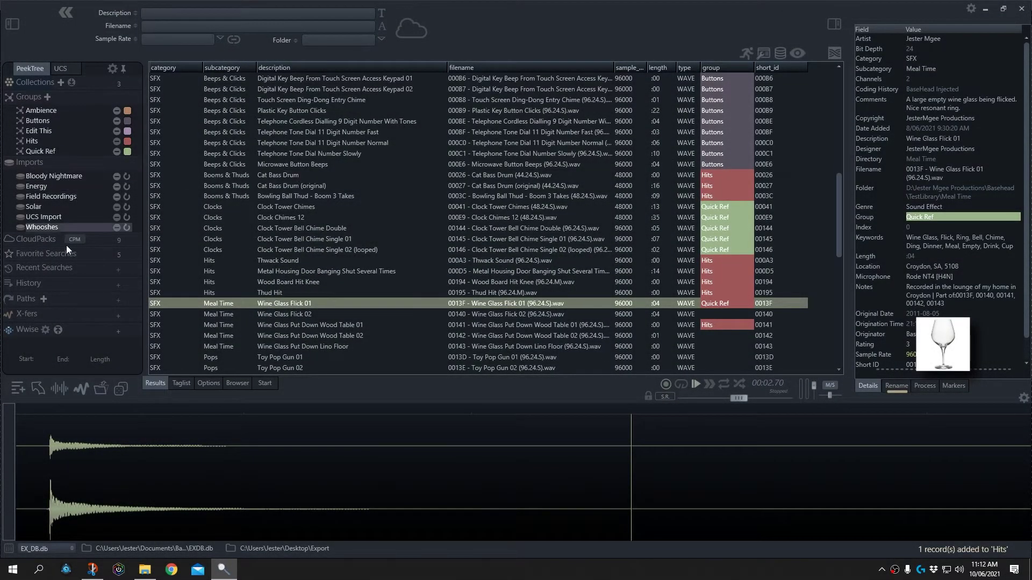
- View the options for importing a folder to the database without importing anything
{"action": "mouse_move", "coordinate": [39, 220]}
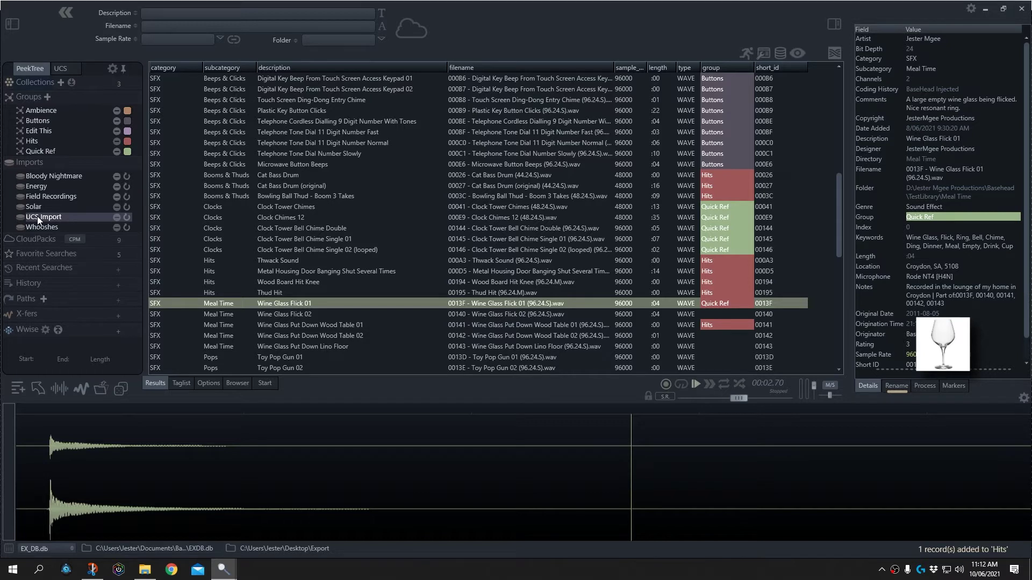
{"action": "key", "text": "ctrl+i"}
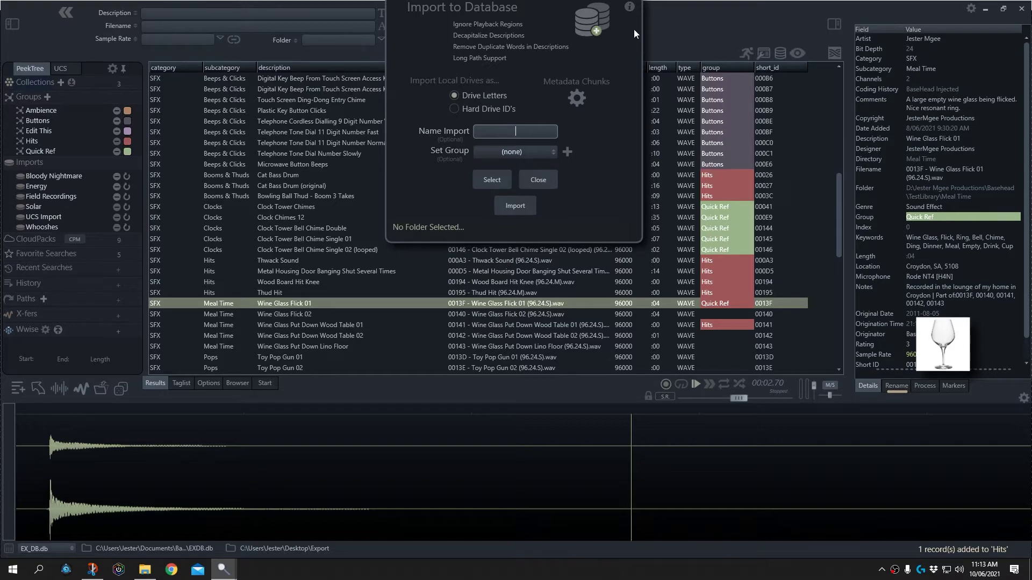
{"action": "key", "text": "Escape"}
{"action": "key", "text": "space"}
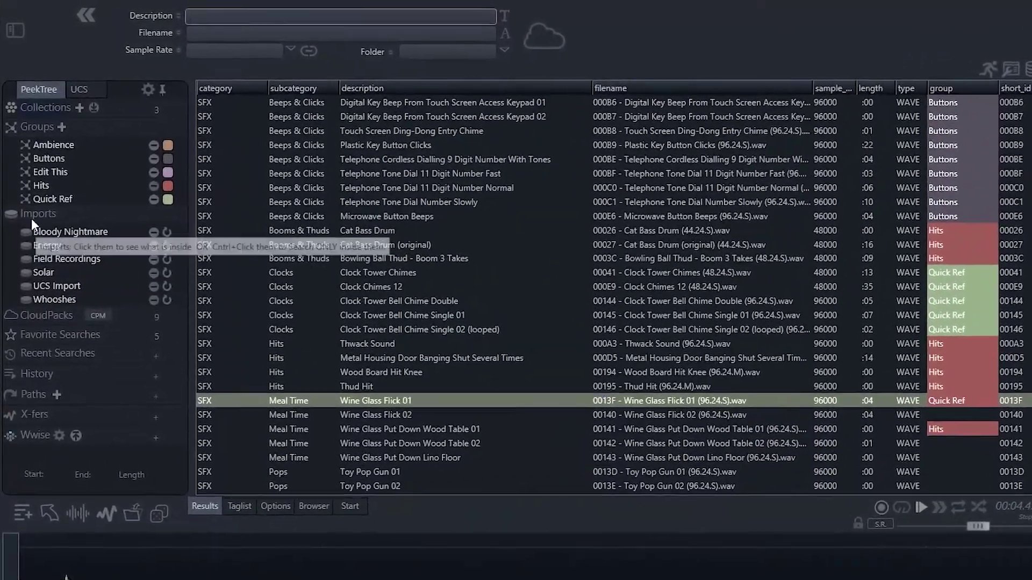
- Examine the imports' root folders and last scan dates, and the option for rescanning an imported folder
{"action": "mouse_move", "coordinate": [75, 217]}
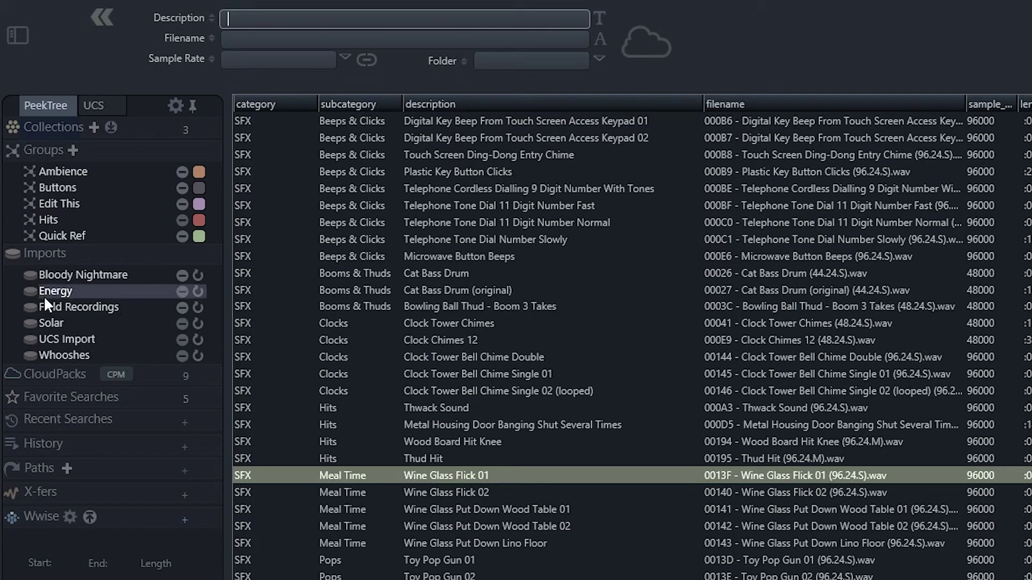
{"action": "mouse_move", "coordinate": [43, 310]}
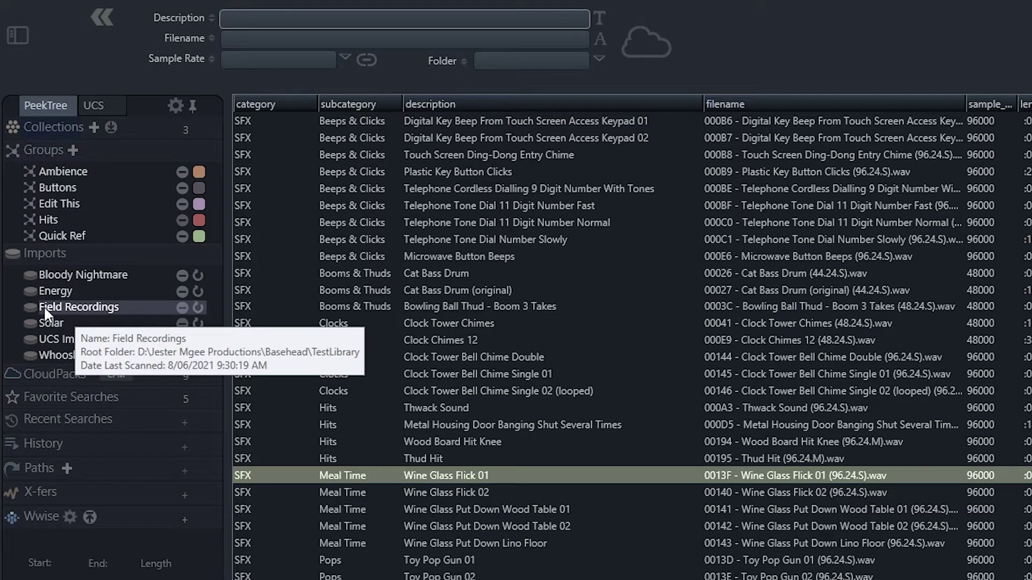
{"action": "mouse_move", "coordinate": [76, 320]}
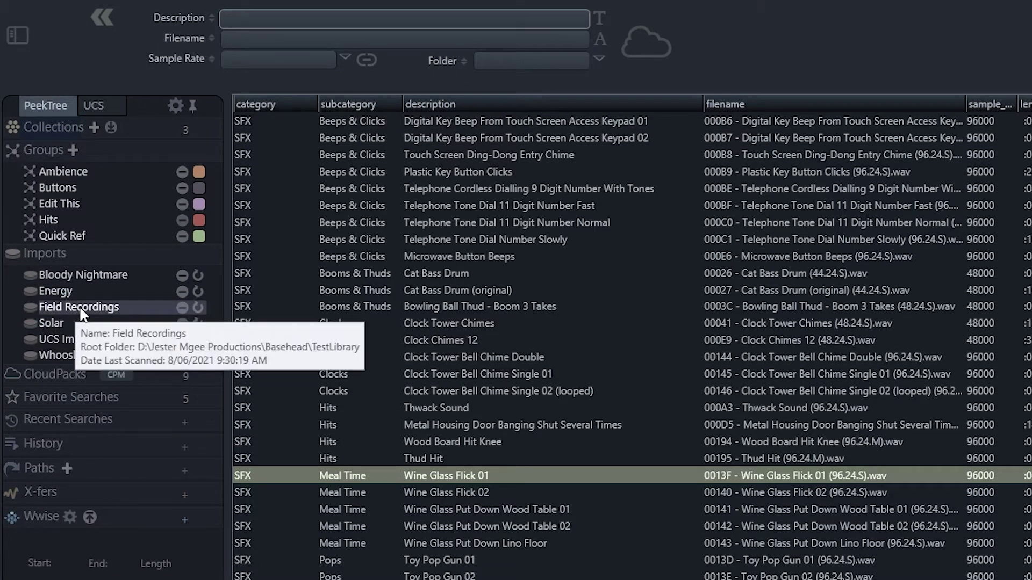
{"action": "left_click", "coordinate": [197, 308]}
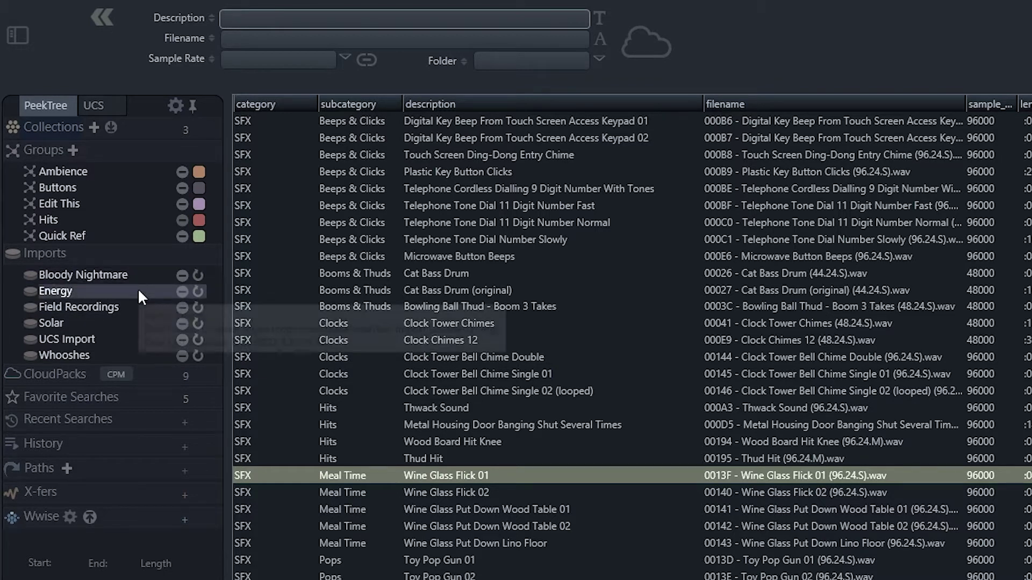
{"action": "mouse_move", "coordinate": [82, 269]}
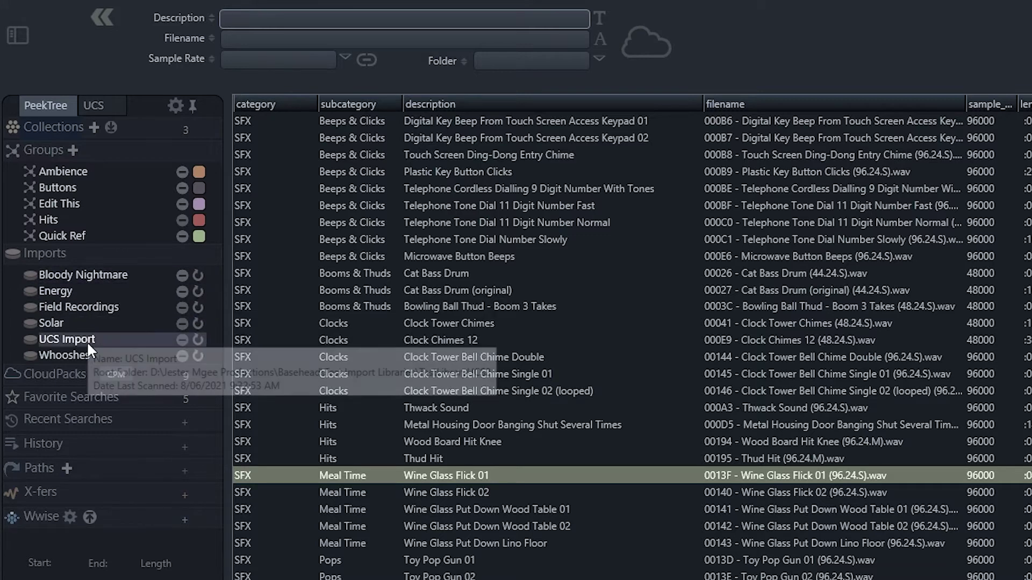
{"action": "mouse_move", "coordinate": [89, 357]}
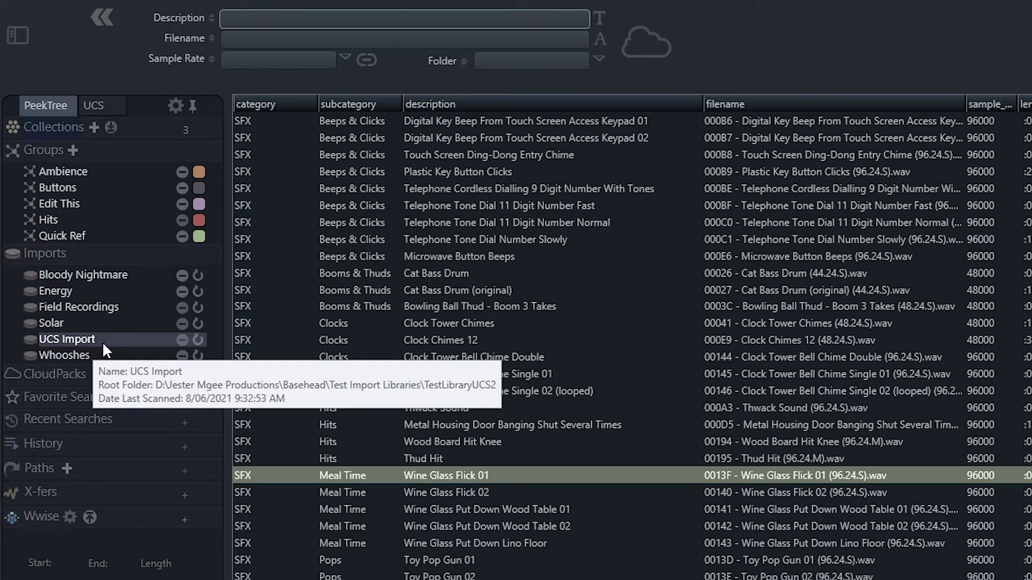
{"action": "mouse_move", "coordinate": [120, 363]}
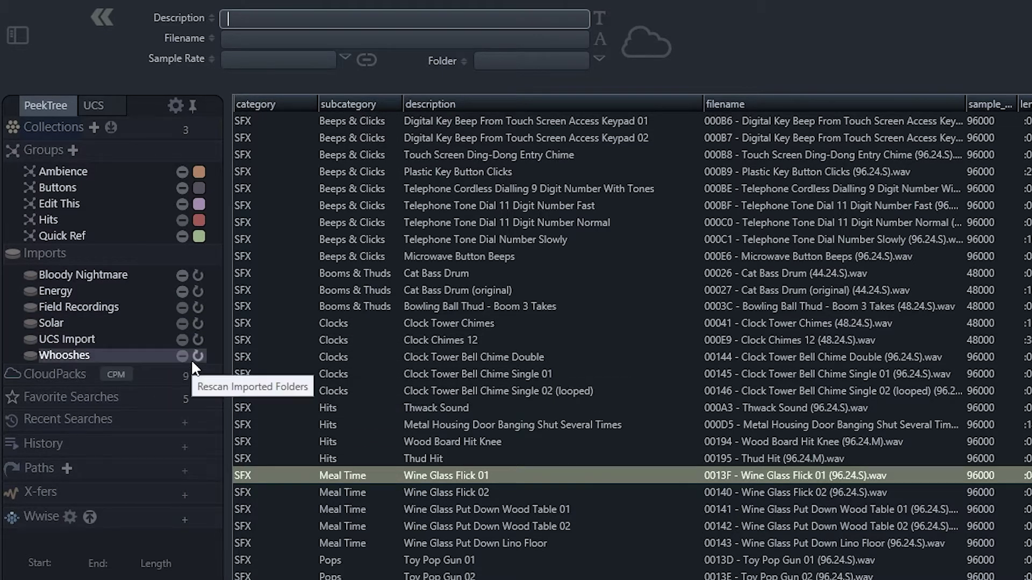
{"action": "mouse_move", "coordinate": [46, 276]}
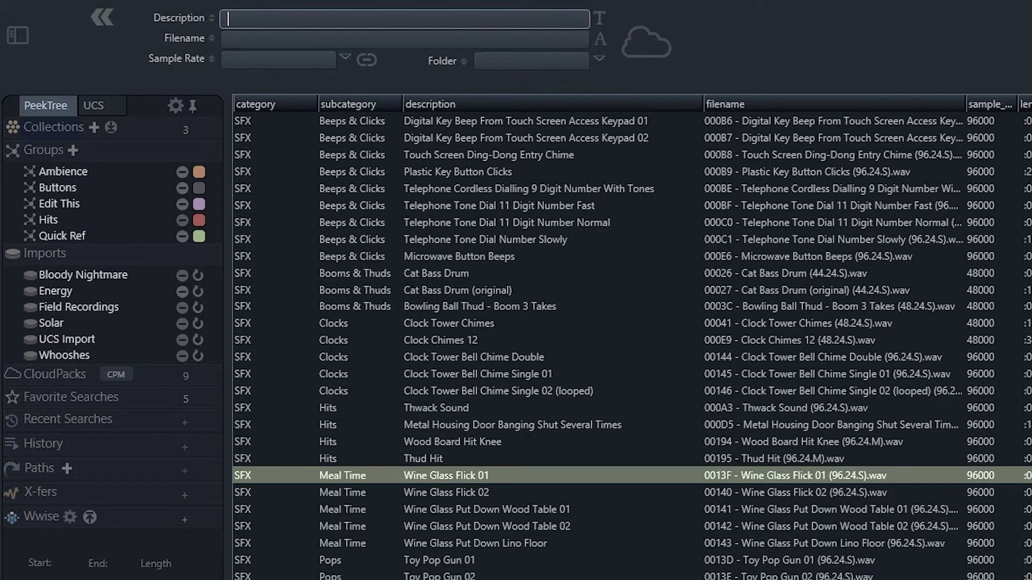
- Hide the Field Recordings import, check its available actions and records while hidden, and show the import again
{"action": "key", "text": "Return"}
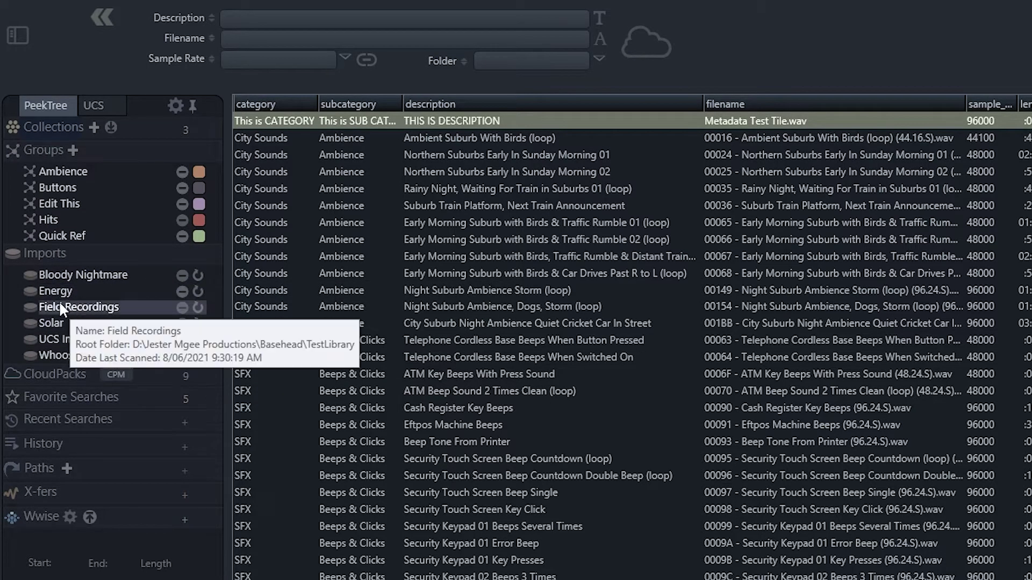
{"action": "left_click", "coordinate": [26, 305]}
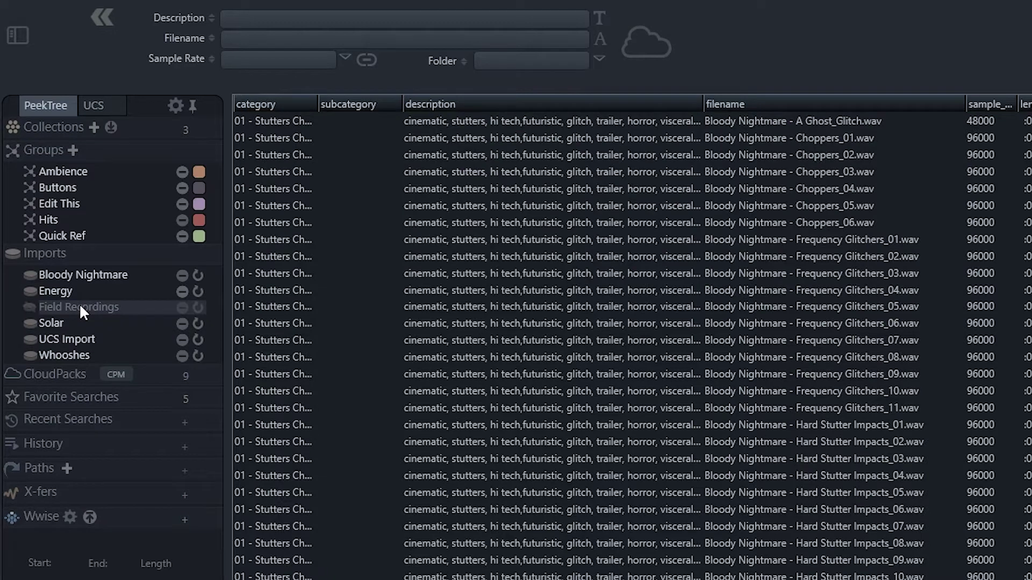
{"action": "right_click", "coordinate": [79, 305]}
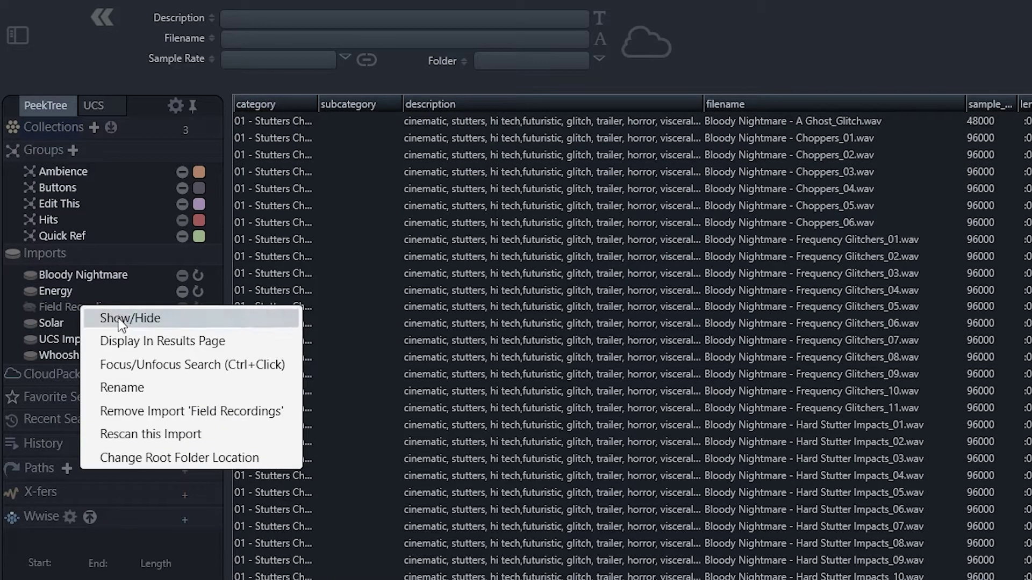
{"action": "left_click", "coordinate": [176, 77]}
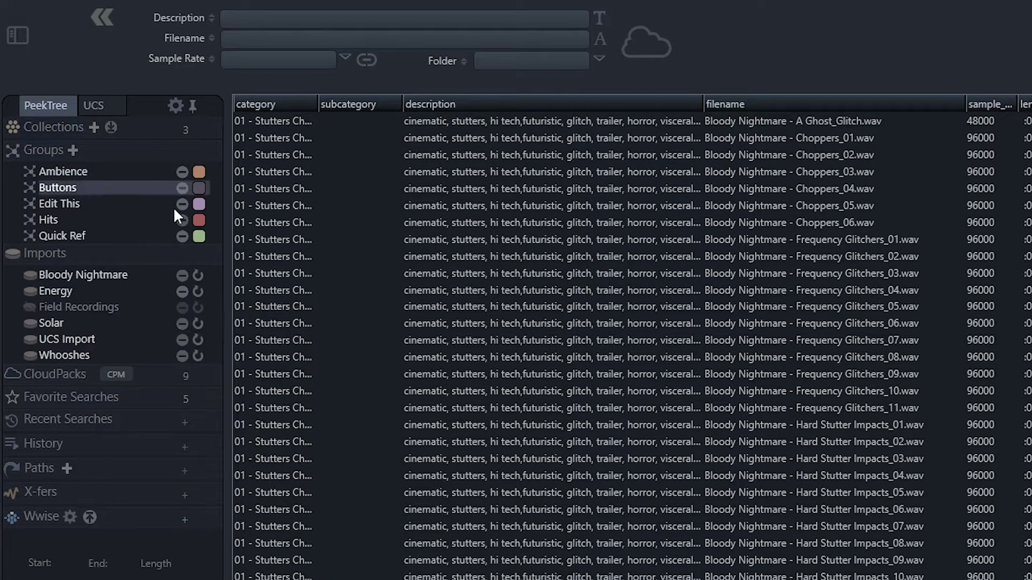
{"action": "left_click", "coordinate": [73, 305]}
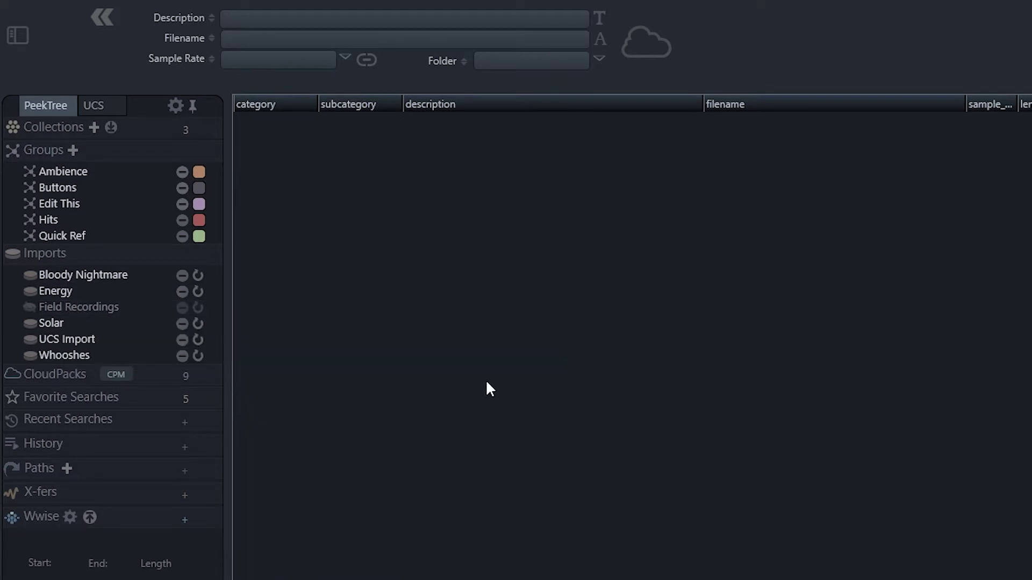
{"action": "left_click", "coordinate": [29, 306]}
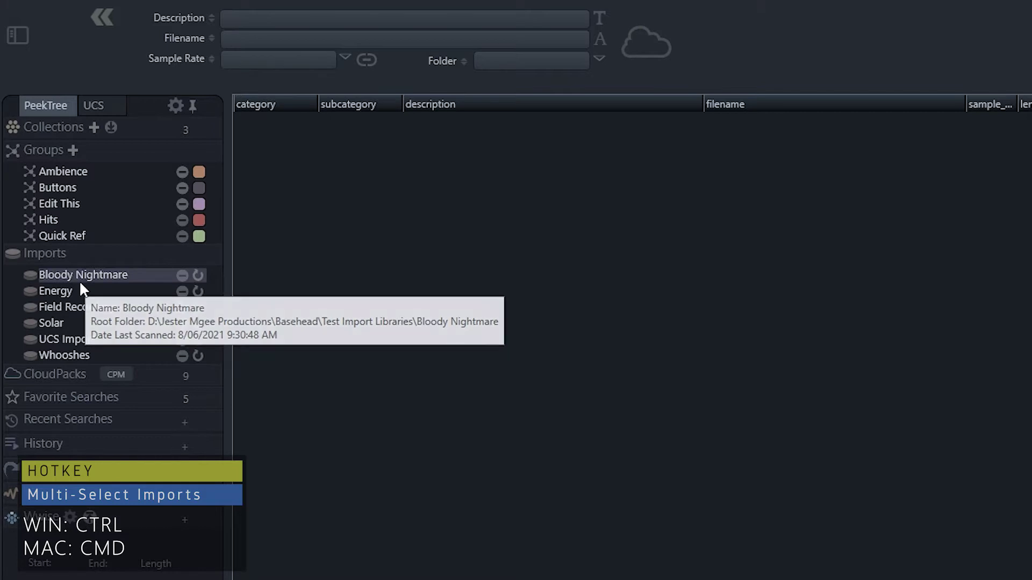
- Focus searching on the Bloody Nightmare and Energy imports, and search the descriptions for "hit"
{"action": "left_click", "coordinate": [98, 275]}
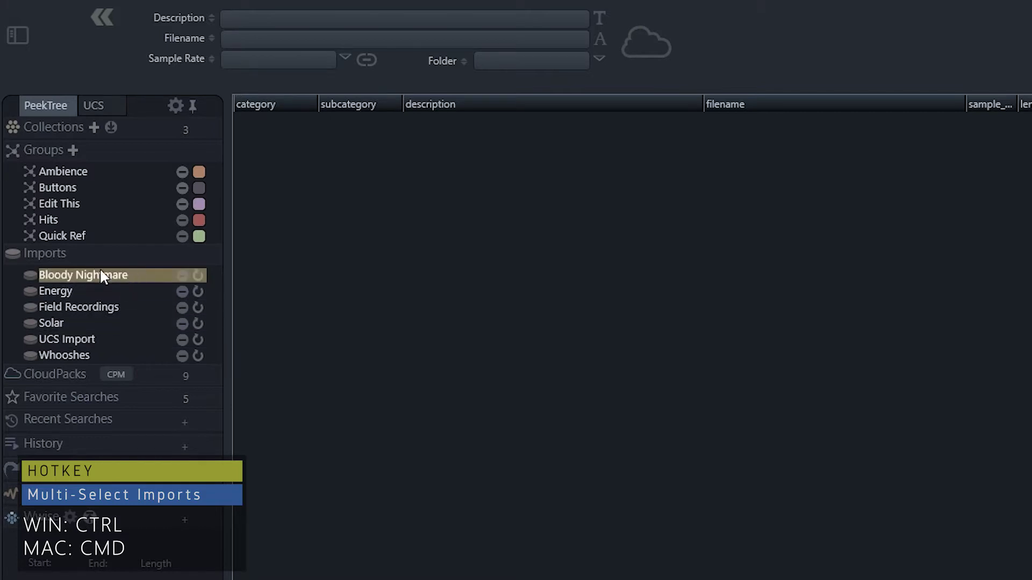
{"action": "left_click", "coordinate": [58, 290], "text": "ctrl"}
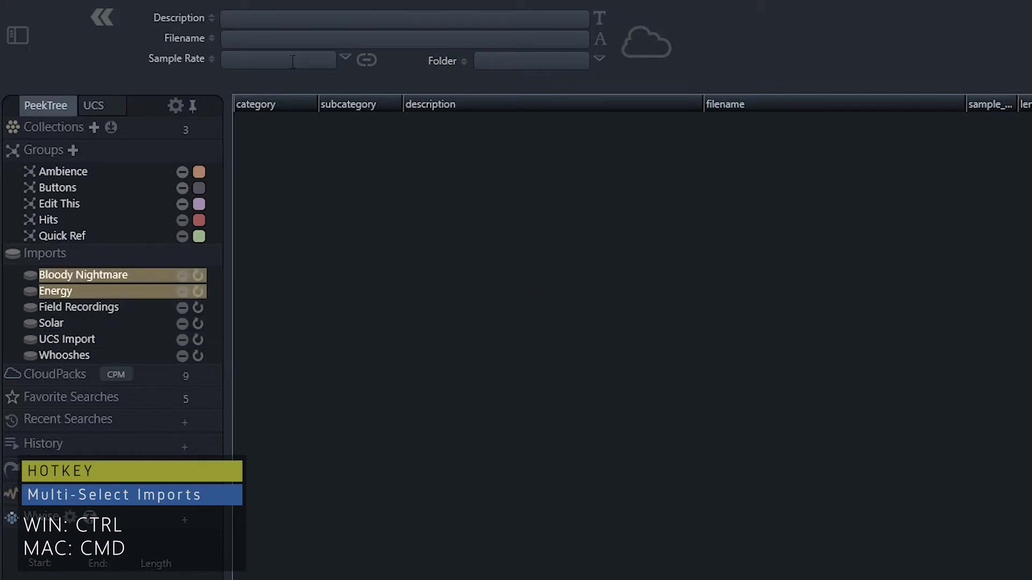
{"action": "left_click", "coordinate": [293, 20]}
{"action": "type", "text": "hit"}
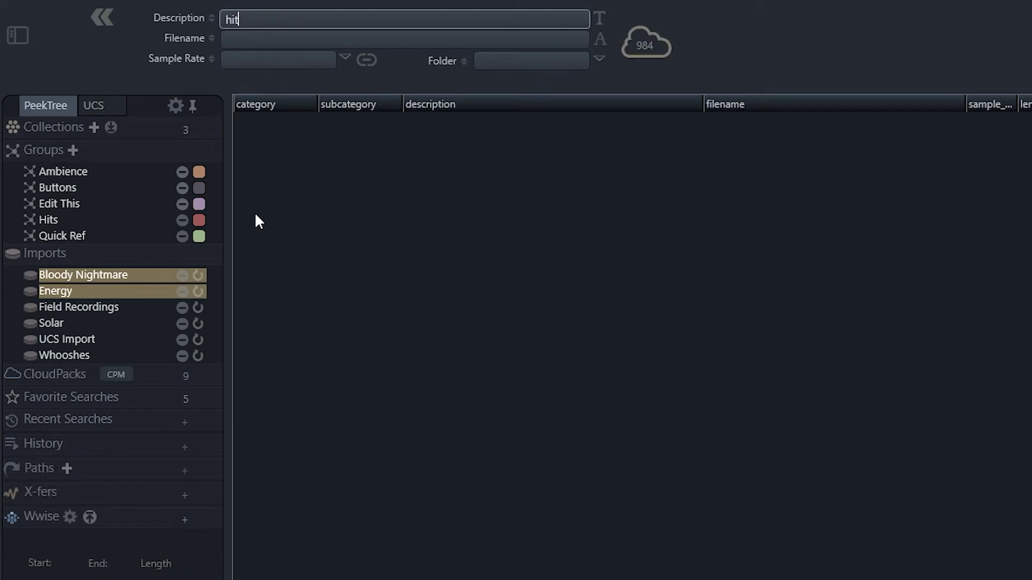
{"action": "key", "text": "Return"}
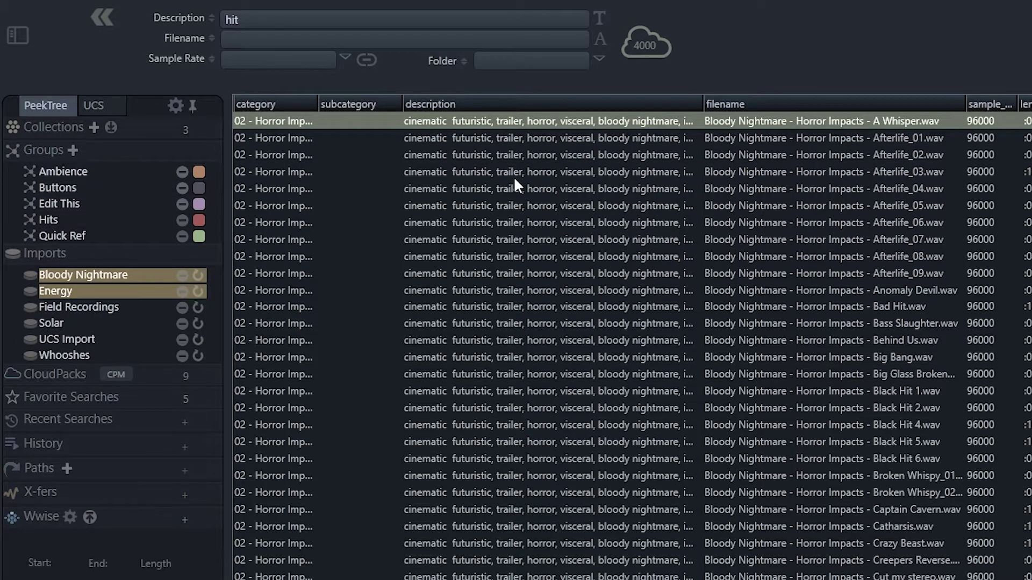
- Clear the search focus on the Energy and Bloody Nightmare imports, and focus searching on the Ambience and Buttons groups
{"action": "left_click", "coordinate": [100, 285], "text": "ctrl"}
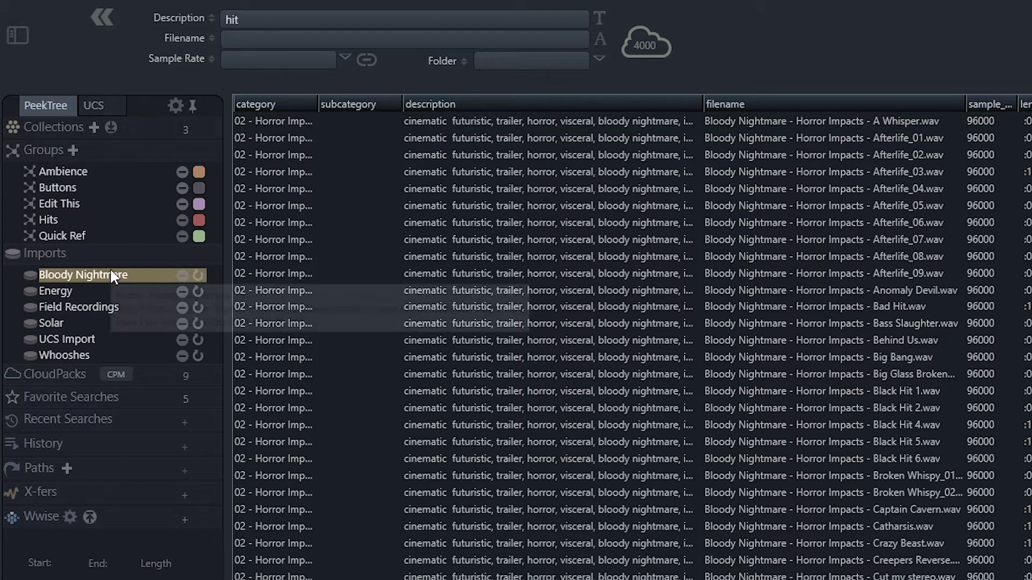
{"action": "left_click", "coordinate": [110, 273], "text": "ctrl"}
{"action": "left_click", "coordinate": [65, 172]}
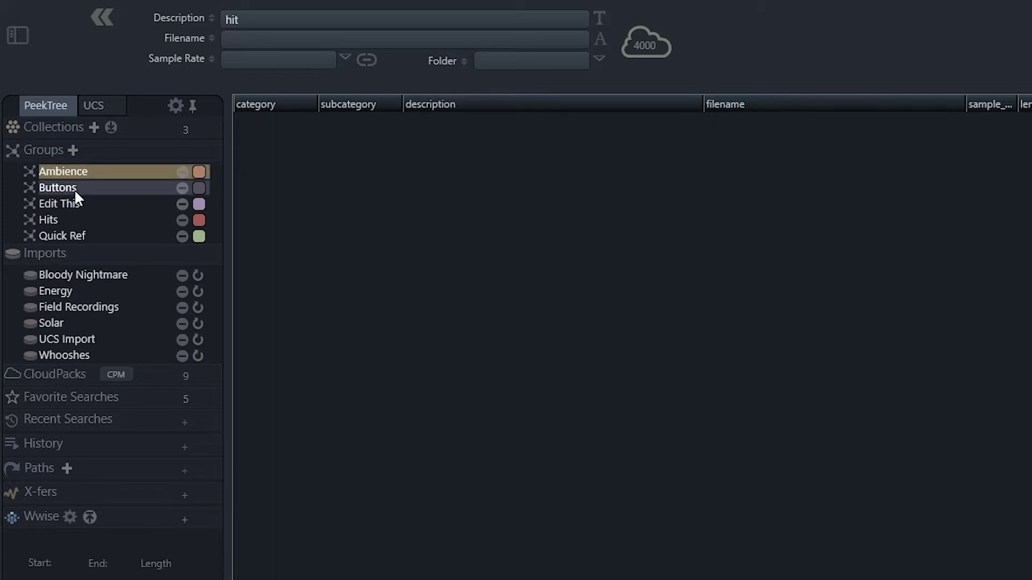
{"action": "left_click", "coordinate": [74, 188], "text": "ctrl"}
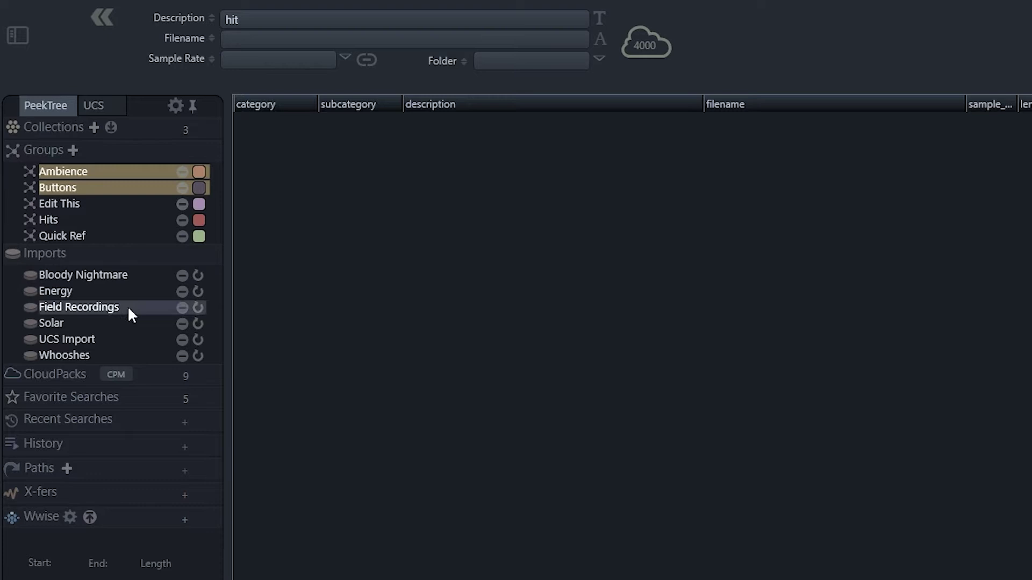
- View the list of CloudPacks and check the option for removing the UCS Import from the imports
{"action": "left_click", "coordinate": [57, 373]}
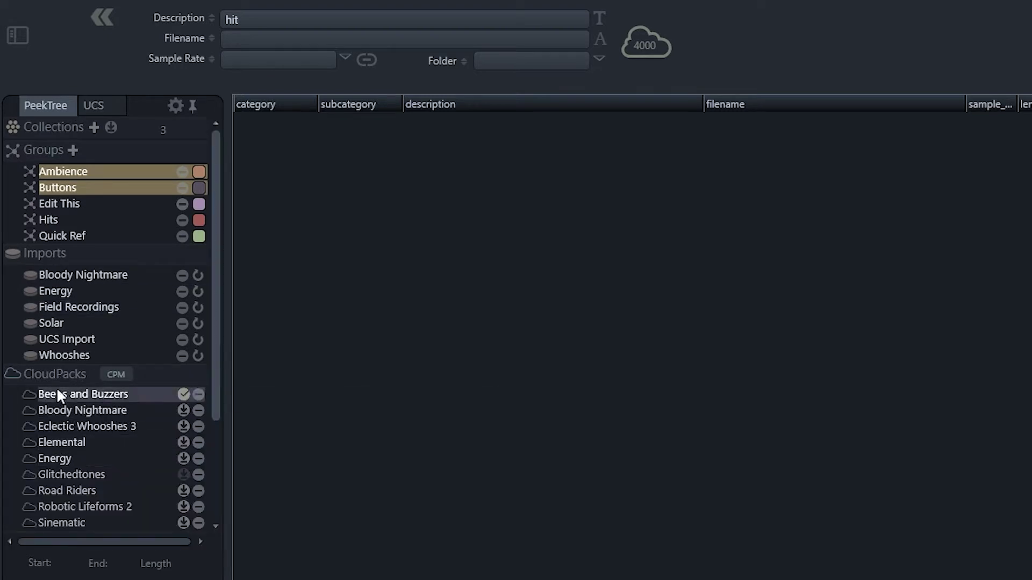
{"action": "left_click", "coordinate": [59, 373]}
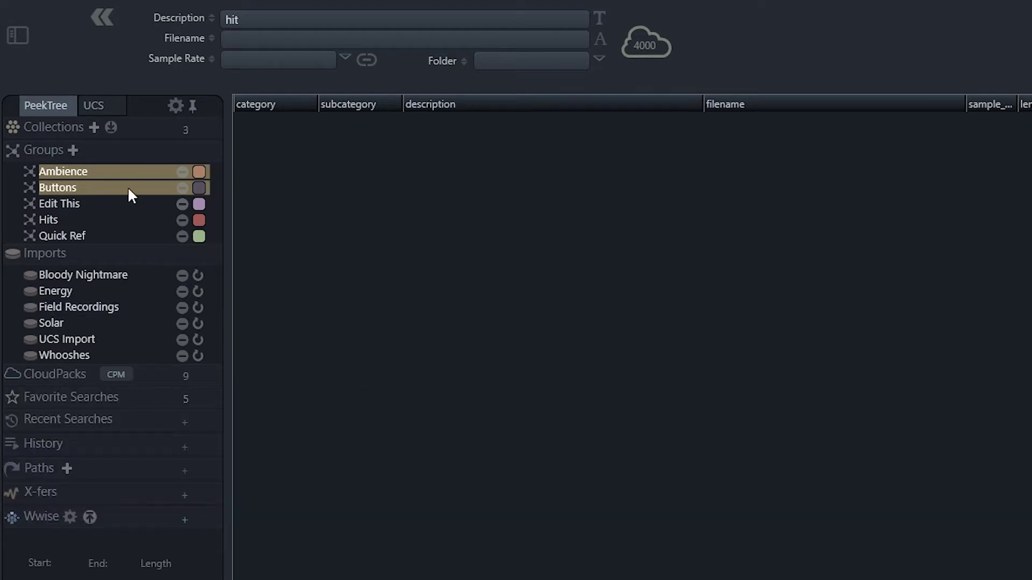
{"action": "left_click", "coordinate": [105, 338]}
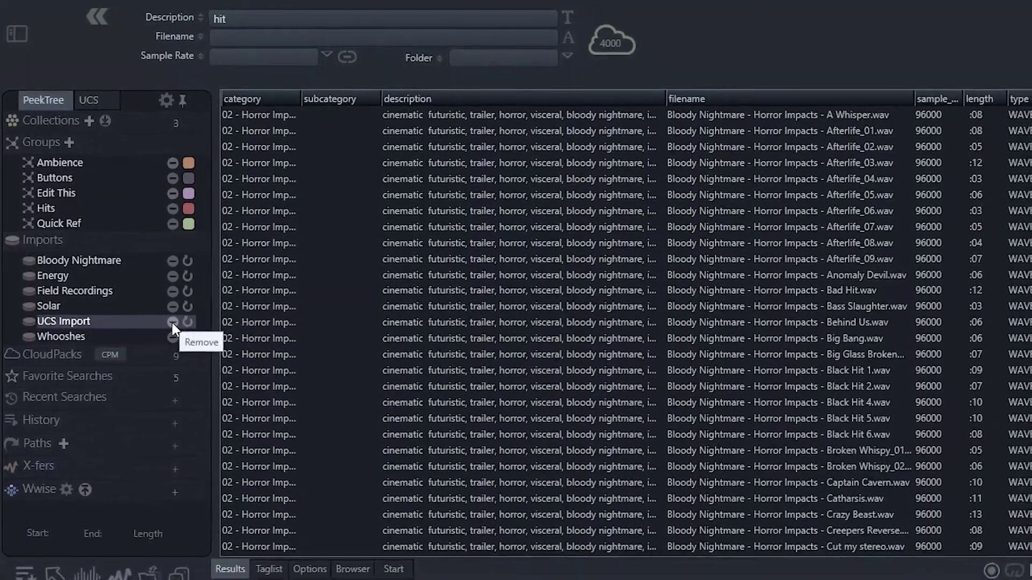
{"action": "left_click", "coordinate": [172, 322]}
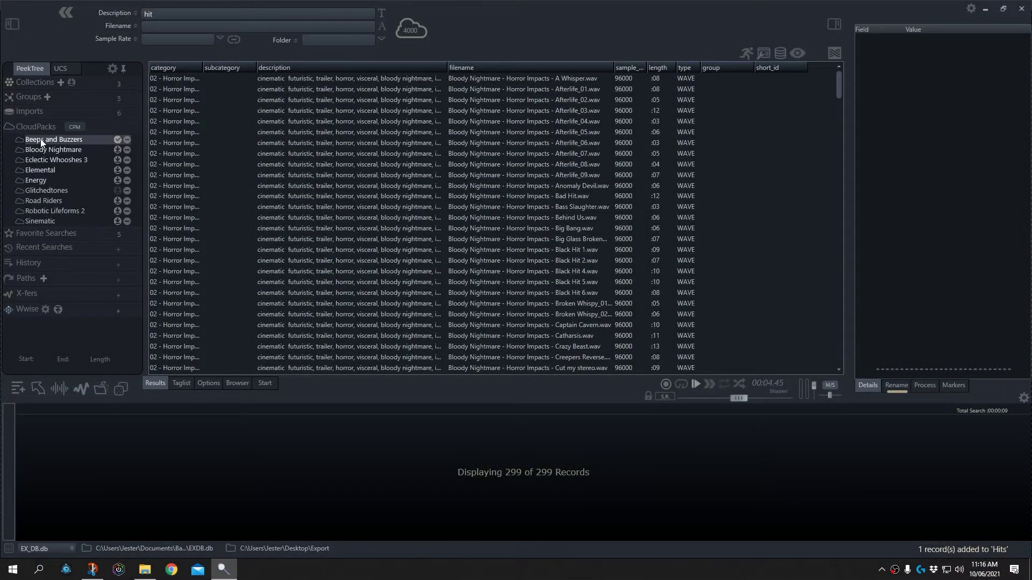
- Check the CloudPacks' details, open the CloudPack Manager and look over its store, manager and sign-in pages
{"action": "mouse_move", "coordinate": [59, 186]}
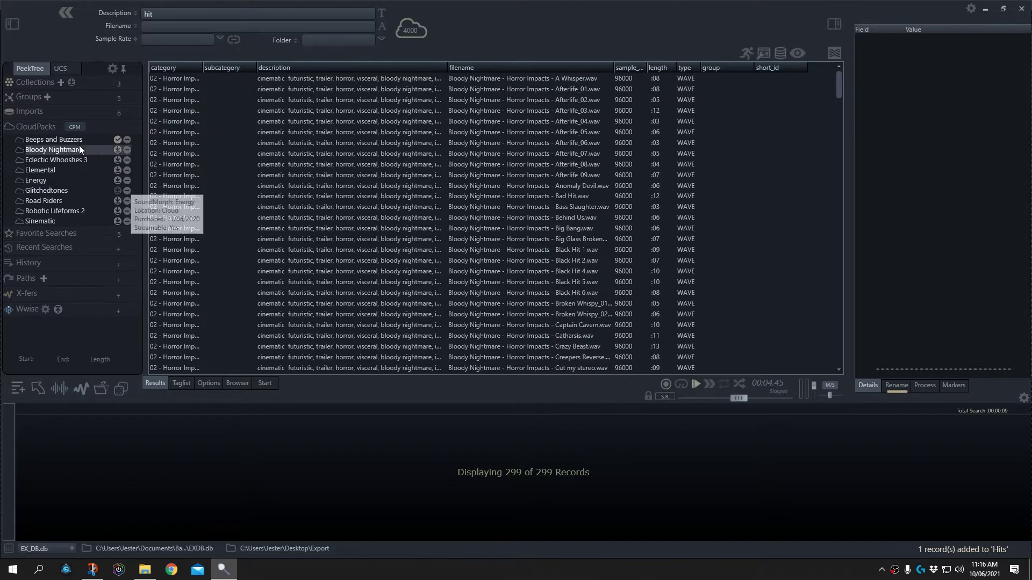
{"action": "left_click", "coordinate": [77, 129]}
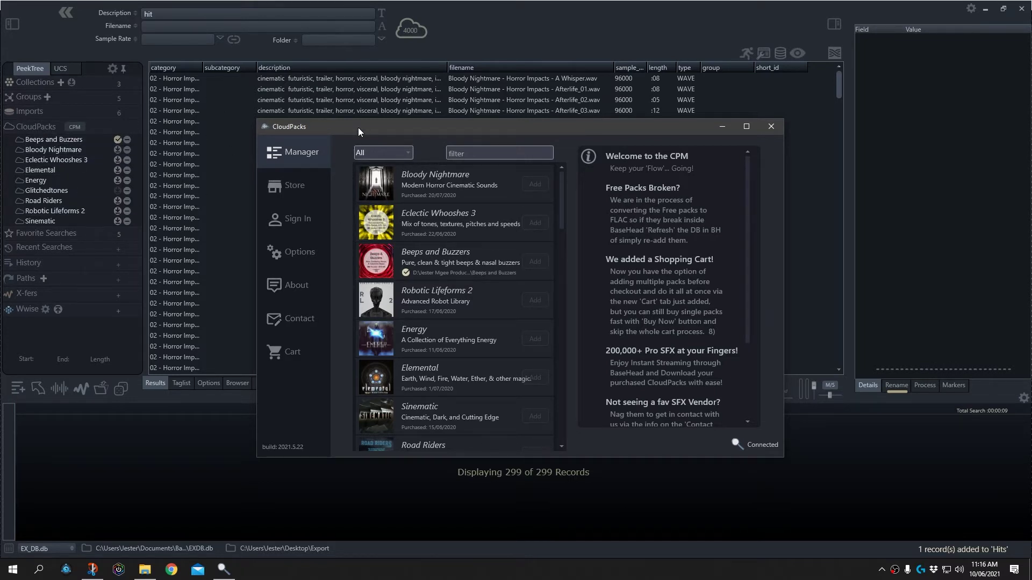
{"action": "left_click_drag", "start_coordinate": [367, 122], "coordinate": [346, 82]}
{"action": "left_click", "coordinate": [271, 146]}
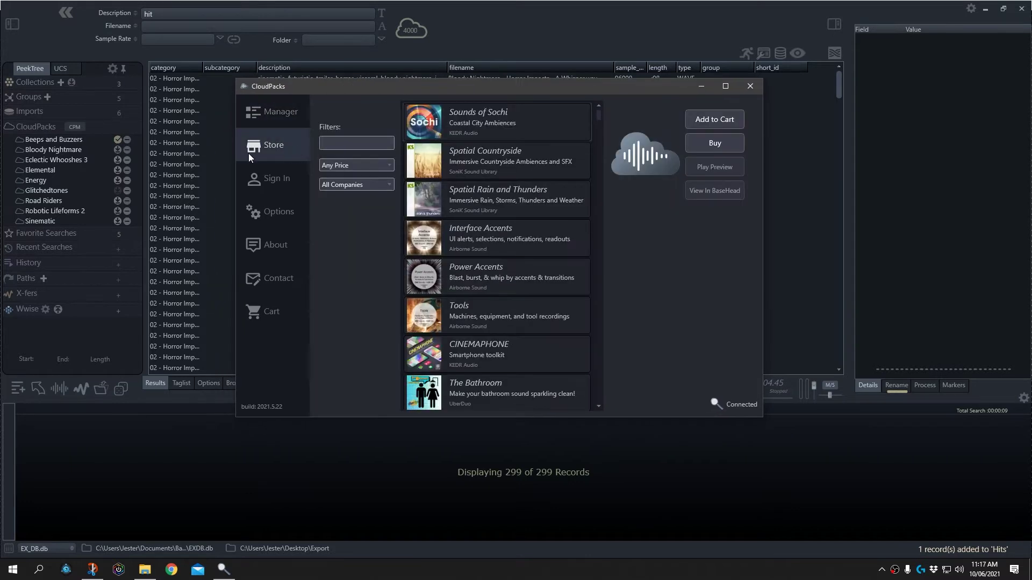
{"action": "left_click", "coordinate": [280, 117]}
{"action": "left_click", "coordinate": [278, 181]}
{"action": "left_click", "coordinate": [270, 151]}
- View the store's Nature Ambience pack in BaseHead and preview coastal_ambience_04_120_loop.wav
{"action": "left_click_drag", "start_coordinate": [597, 114], "coordinate": [617, 319]}
{"action": "left_click", "coordinate": [516, 237]}
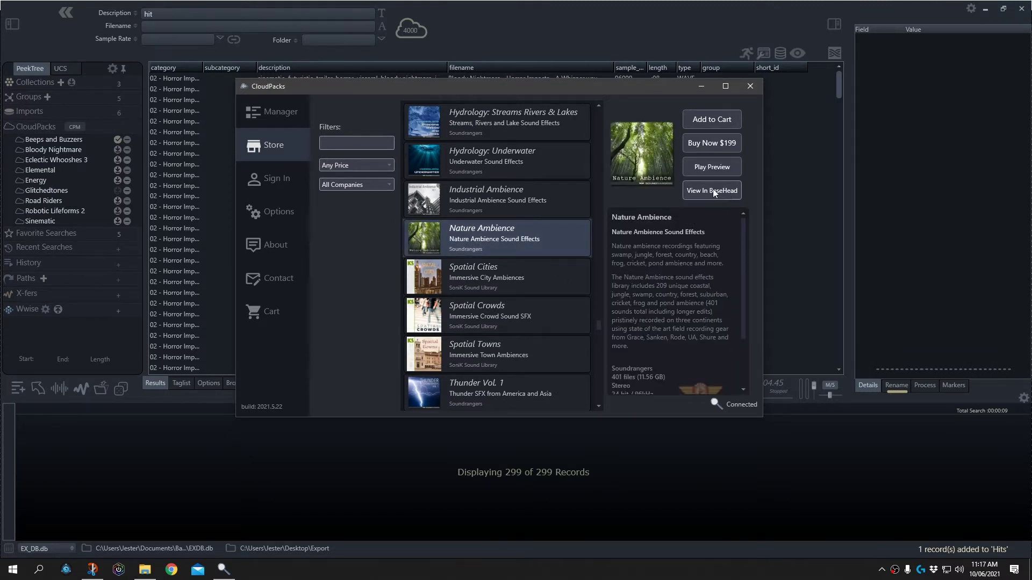
{"action": "double_click", "coordinate": [462, 238]}
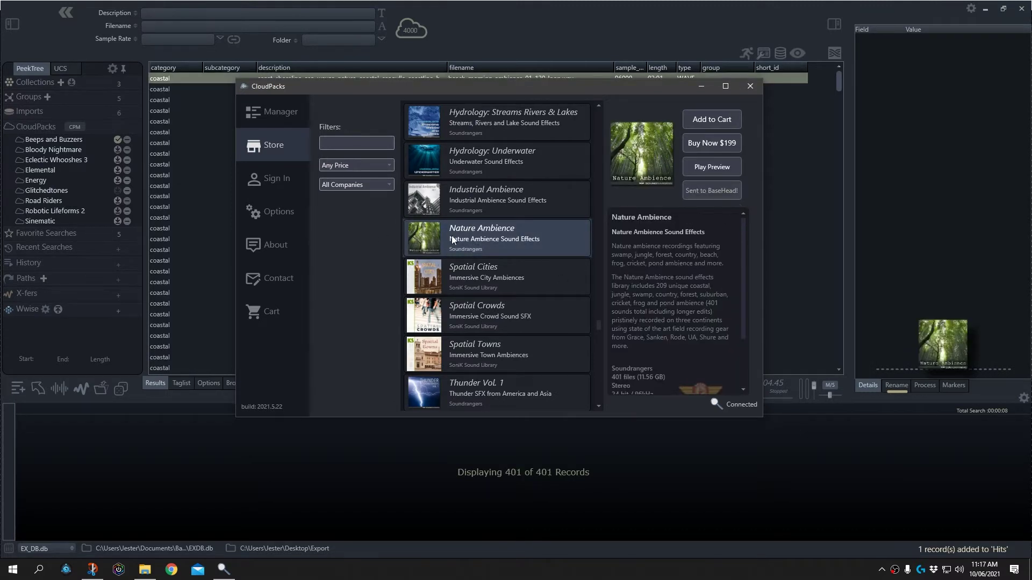
{"action": "left_click", "coordinate": [754, 87]}
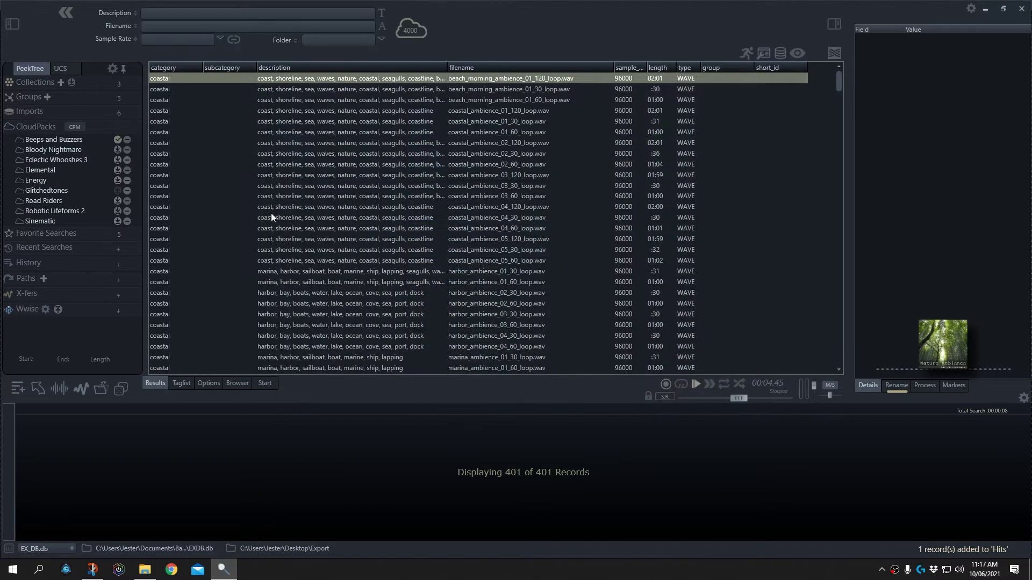
{"action": "left_click", "coordinate": [271, 211]}
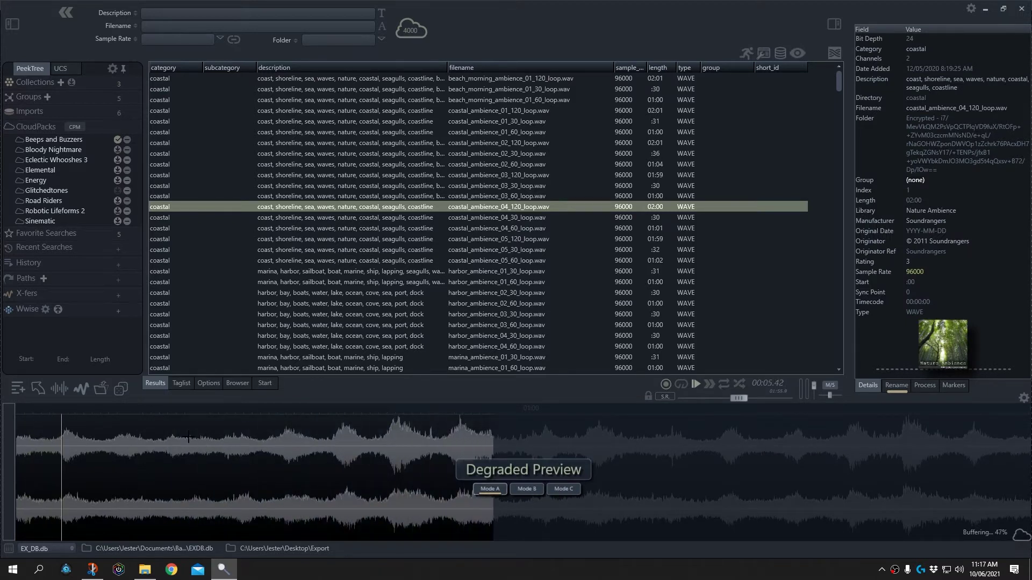
{"action": "key", "text": "space"}
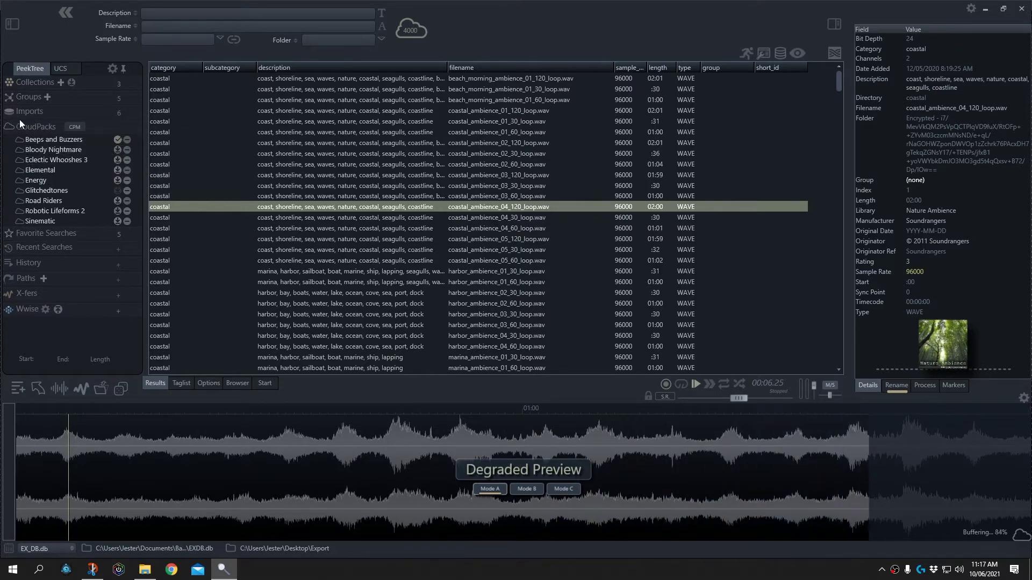
- List the Beeps and Buzzers records, and briefly hide the Beeps and Buzzers, Bloody Nightmare and Eclectic Whooshes 3 CloudPacks before showing them again
{"action": "left_click", "coordinate": [48, 140]}
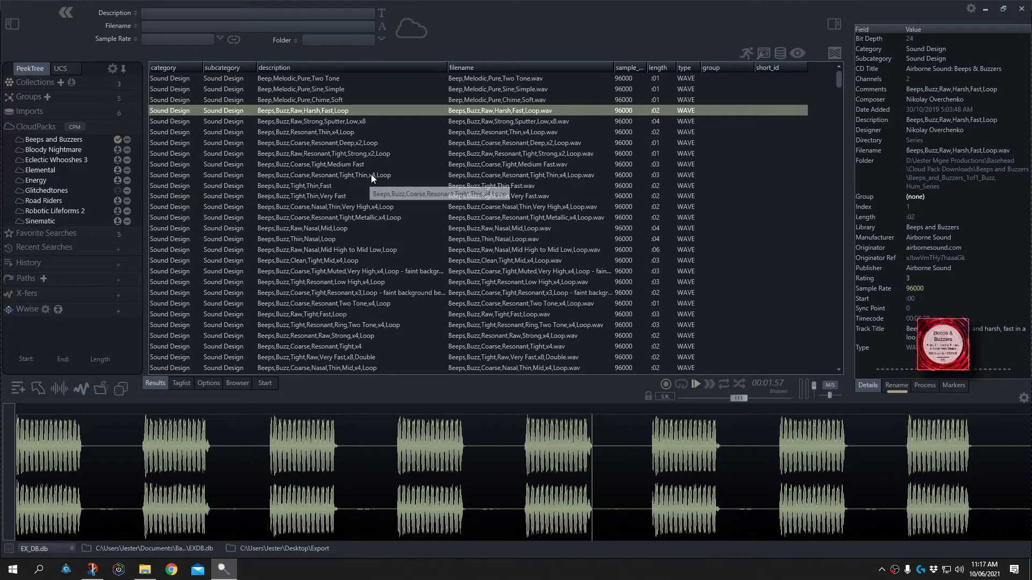
{"action": "left_click", "coordinate": [18, 140]}
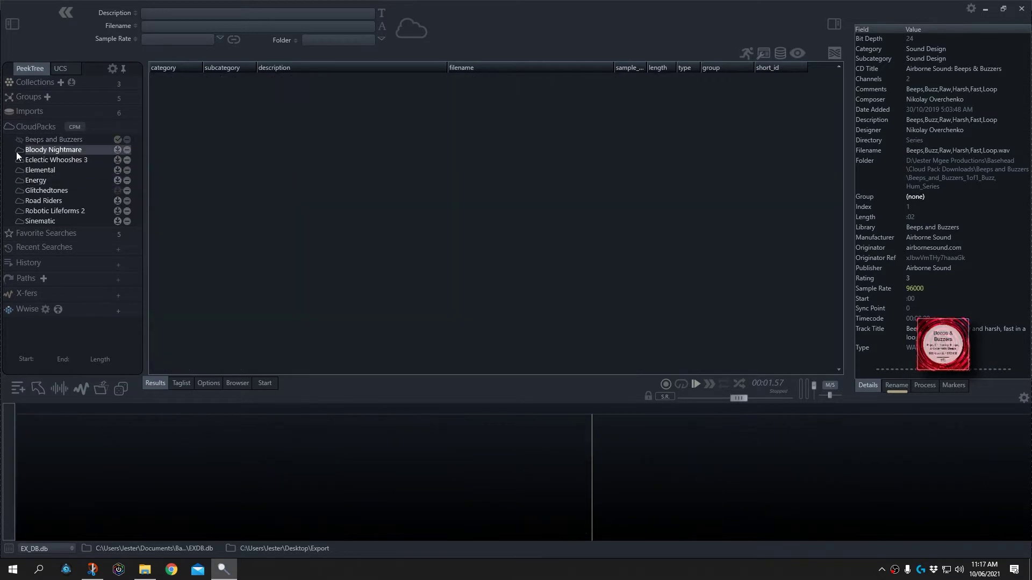
{"action": "left_click", "coordinate": [17, 150]}
{"action": "left_click", "coordinate": [19, 159]}
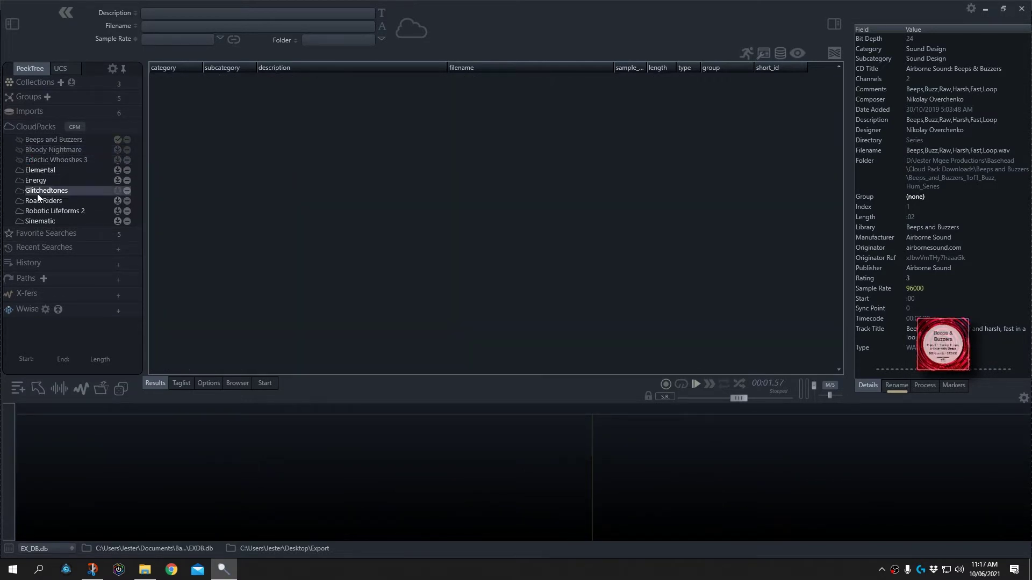
{"action": "left_click", "coordinate": [19, 160]}
{"action": "left_click", "coordinate": [17, 150]}
{"action": "left_click", "coordinate": [19, 140]}
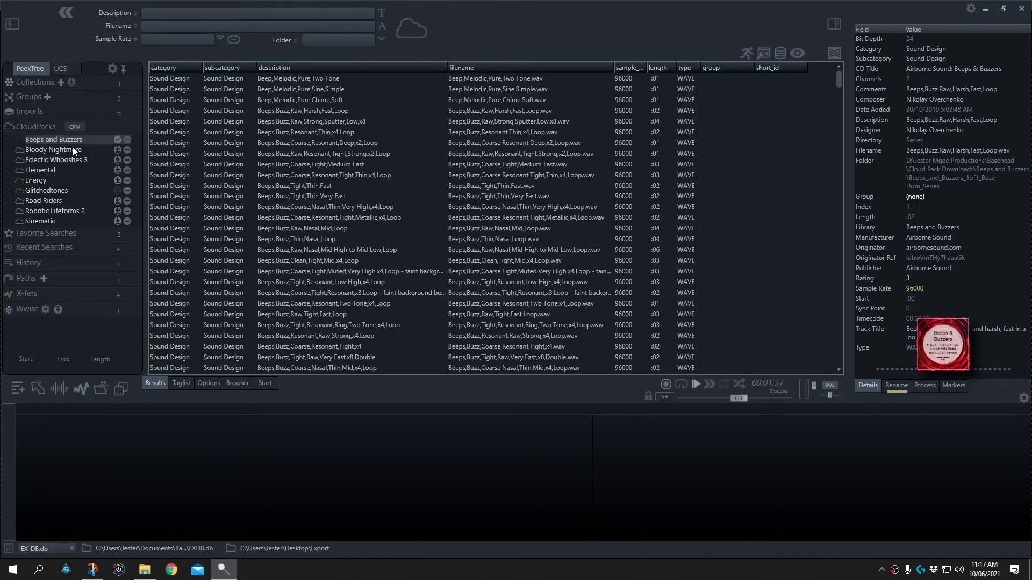
- Focus searching on the Beeps and Buzzers, Eclectic Whooshes 3 and Energy CloudPacks, and clear that focus again
{"action": "left_click", "coordinate": [53, 142]}
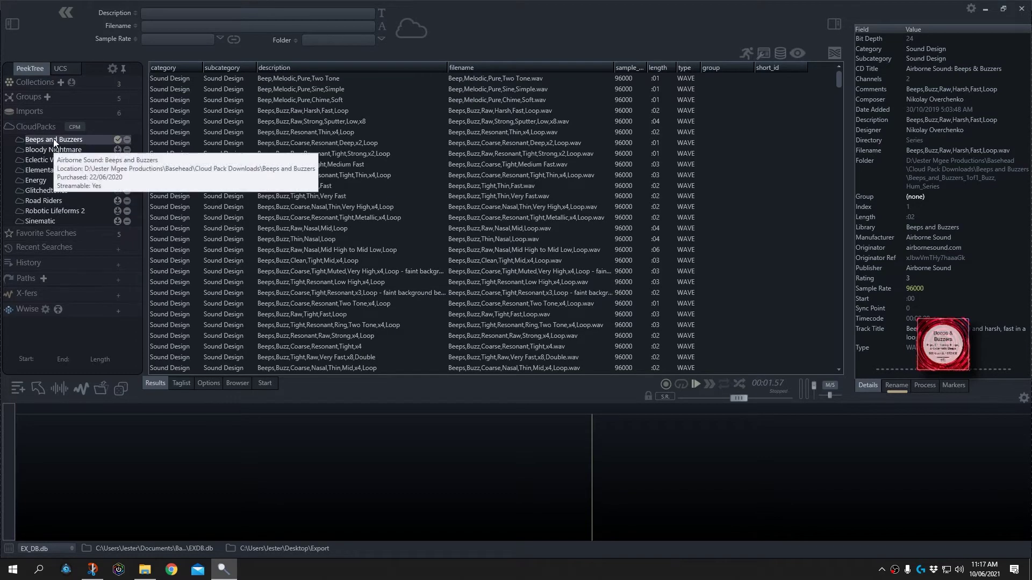
{"action": "left_click", "coordinate": [57, 161], "text": "ctrl"}
{"action": "left_click", "coordinate": [48, 181], "text": "ctrl"}
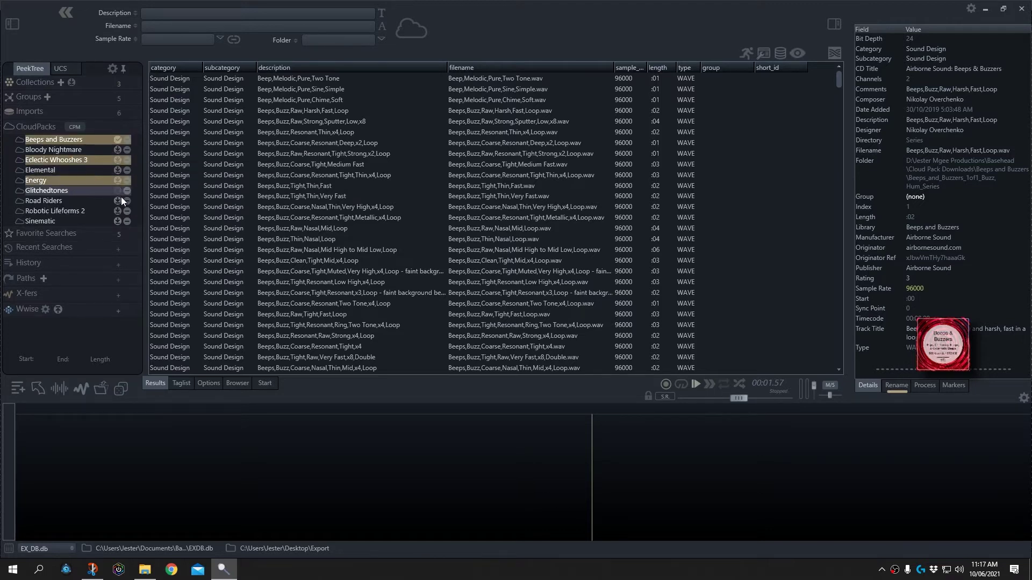
{"action": "left_click", "coordinate": [73, 180], "text": "ctrl"}
{"action": "left_click", "coordinate": [77, 159], "text": "ctrl"}
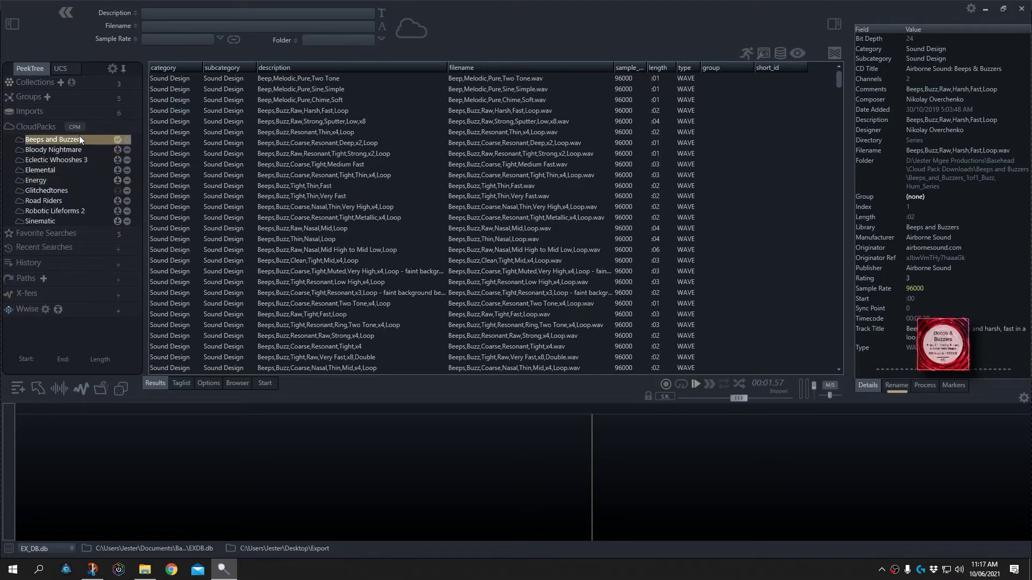
{"action": "left_click", "coordinate": [79, 137], "text": "ctrl"}
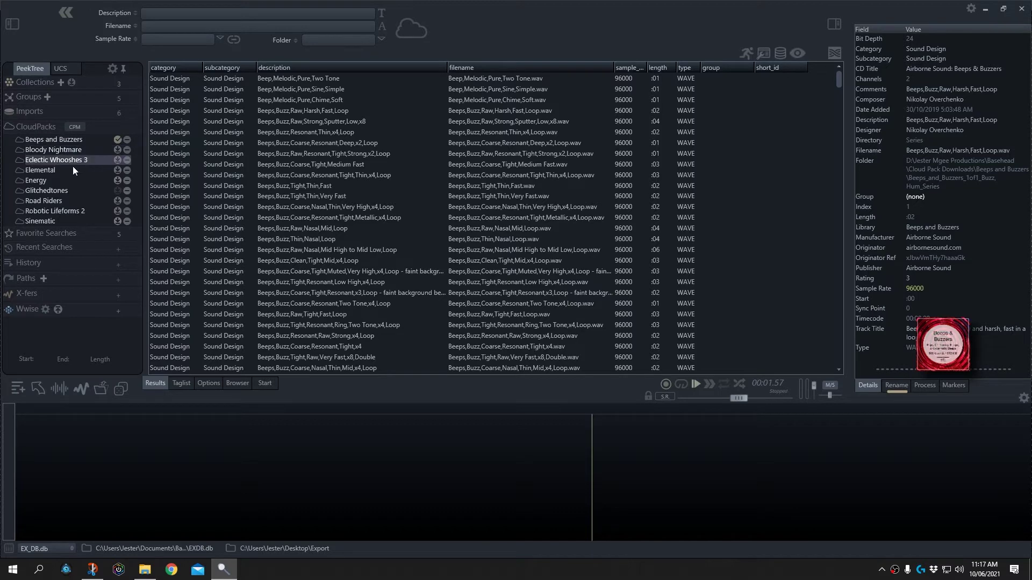
- Check the Bloody Nightmare CloudPack's details, list its records and preview Bloody Nightmare - Choppers_01.wav
{"action": "mouse_move", "coordinate": [37, 150]}
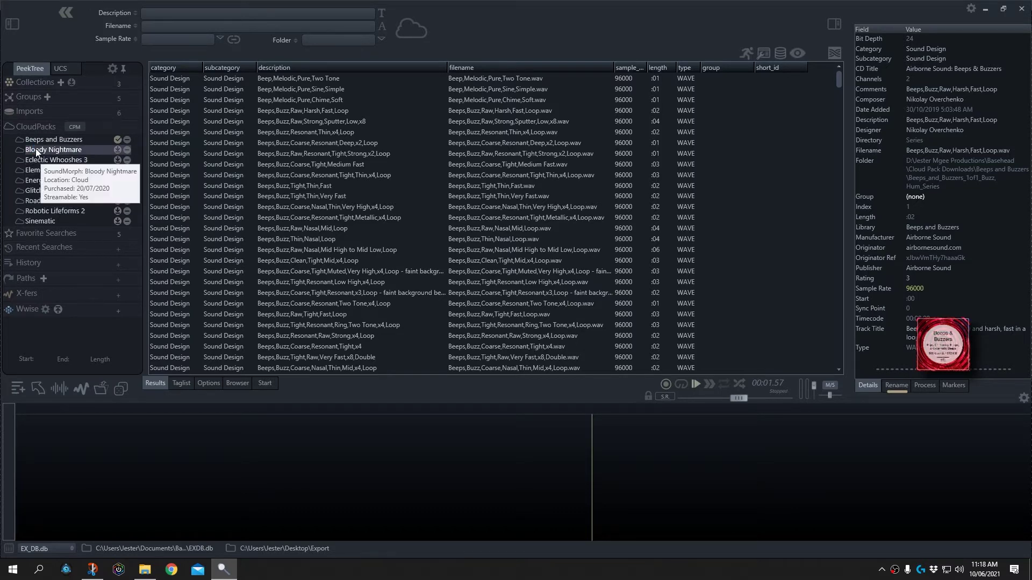
{"action": "left_click", "coordinate": [37, 150]}
{"action": "left_click", "coordinate": [300, 90]}
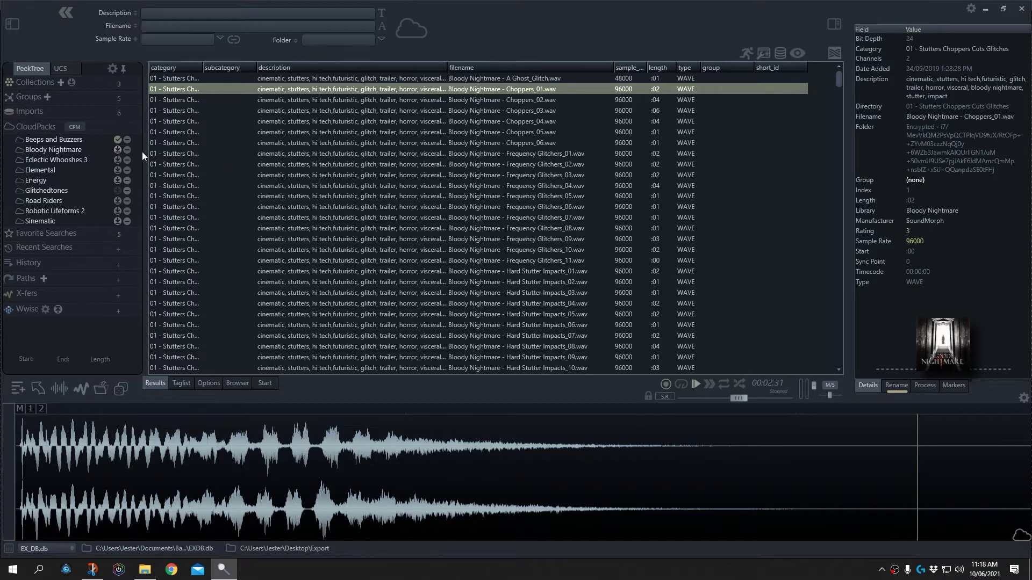
- Check the Beeps and Buzzers CloudPack's location, list its records and preview Beeps,Buzz,Raw,Resonant,Tight,Strong,x2,Loop.wav
{"action": "mouse_move", "coordinate": [63, 140]}
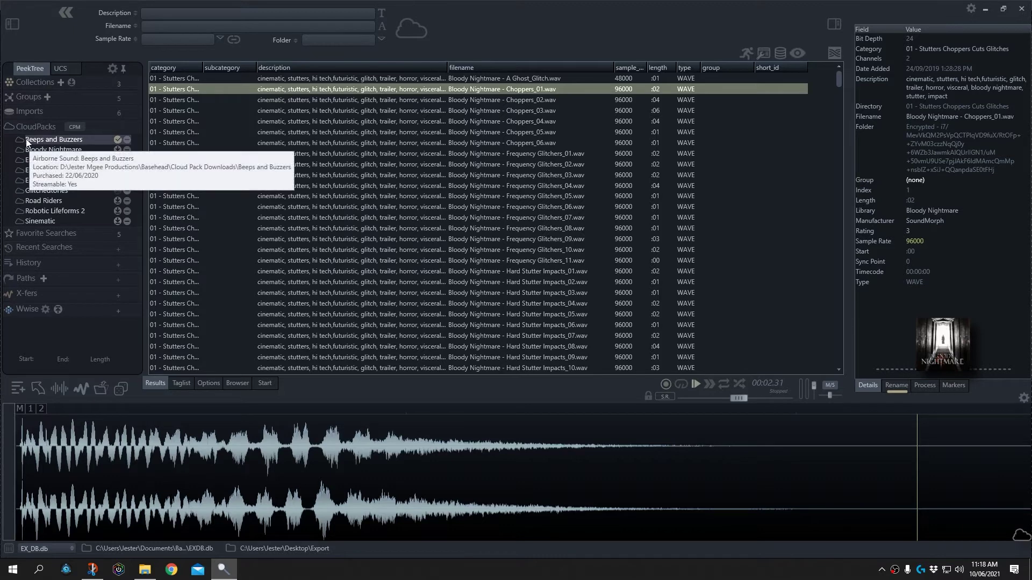
{"action": "left_click", "coordinate": [108, 142]}
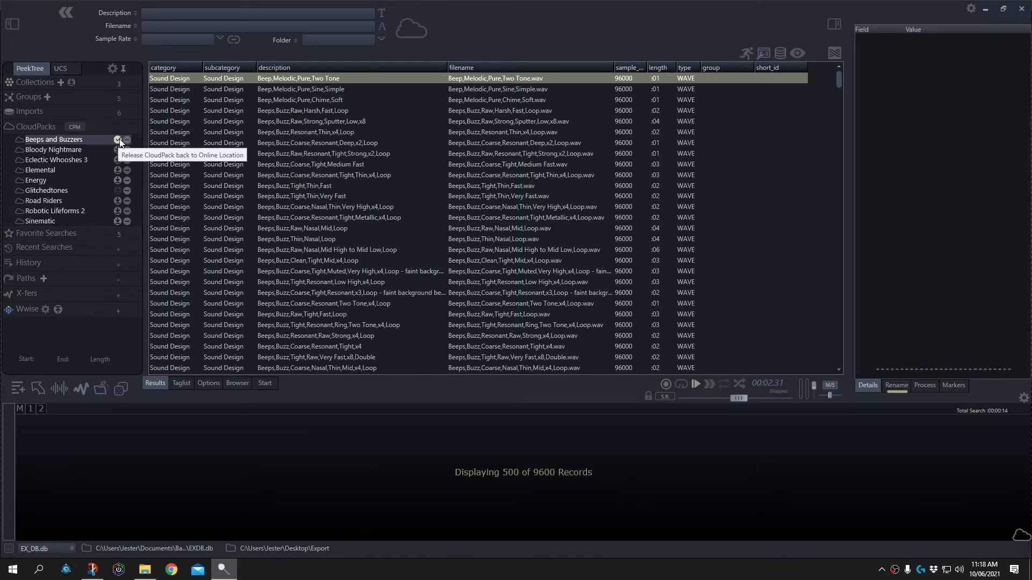
{"action": "left_click", "coordinate": [280, 154]}
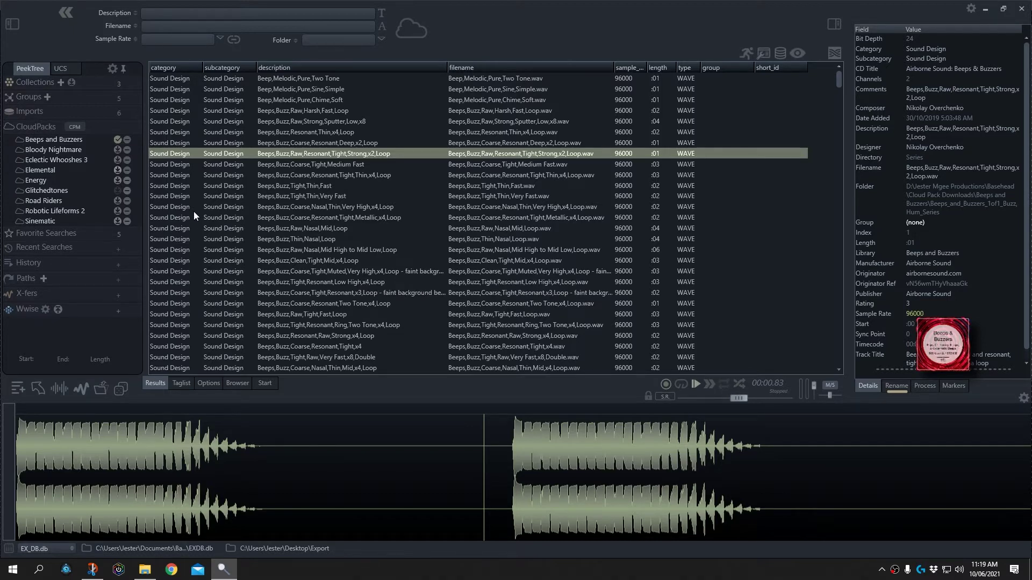
- Filter the CloudPack Manager to free packs, add the UberDuo CloudPack to the PeekTree, and list its records
{"action": "mouse_move", "coordinate": [79, 139]}
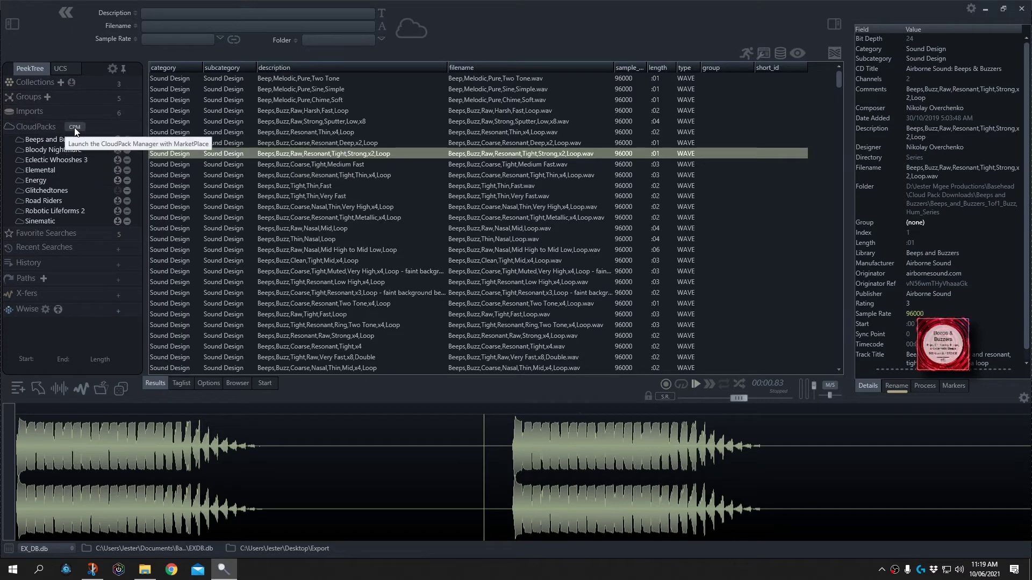
{"action": "left_click", "coordinate": [75, 128]}
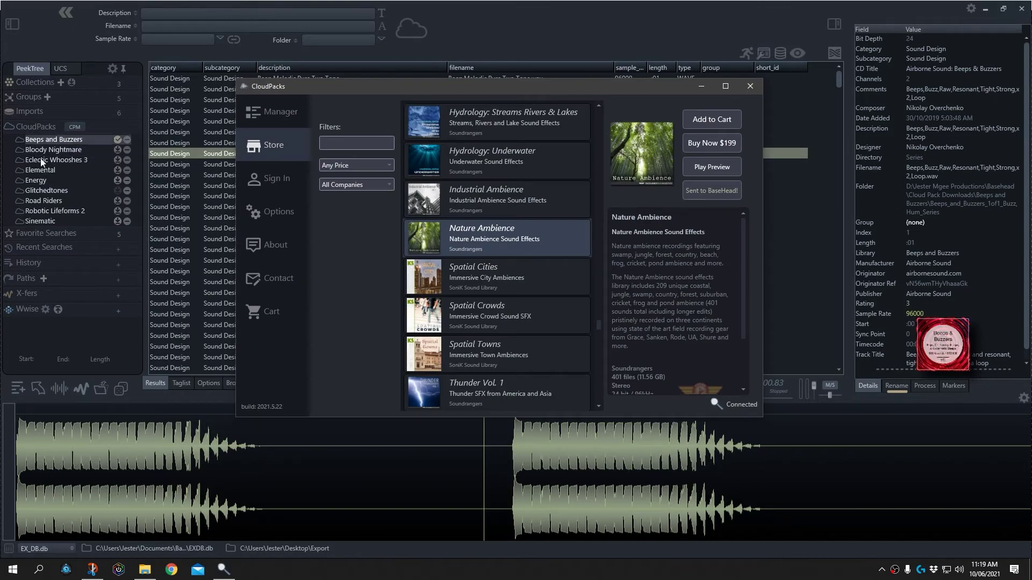
{"action": "left_click", "coordinate": [278, 114]}
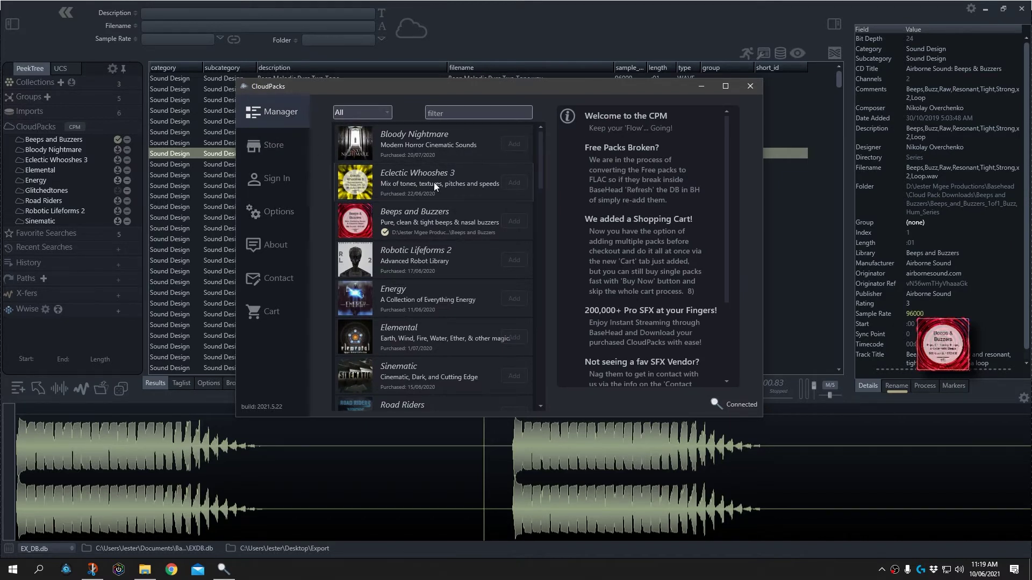
{"action": "left_click", "coordinate": [386, 112]}
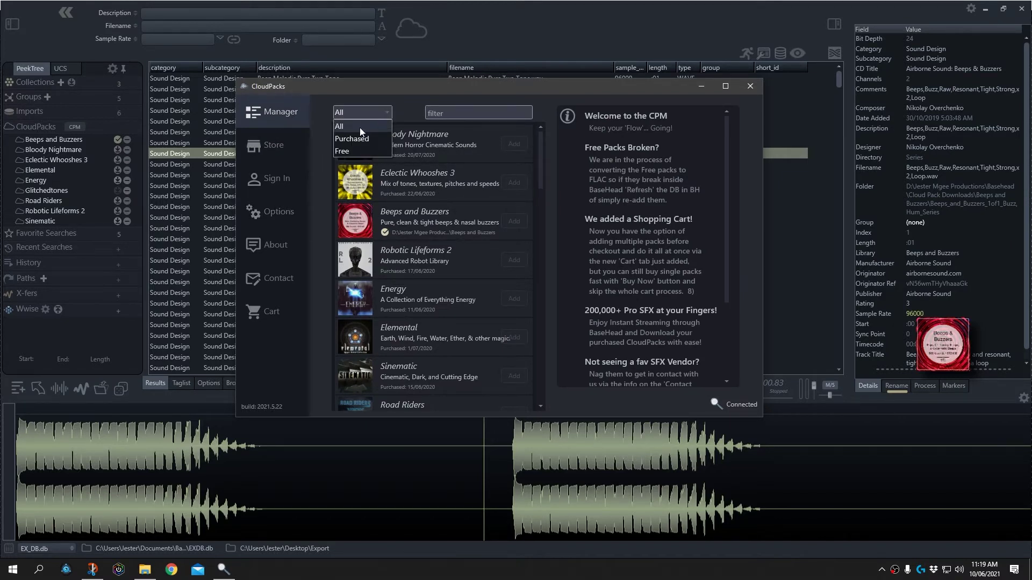
{"action": "left_click", "coordinate": [344, 151]}
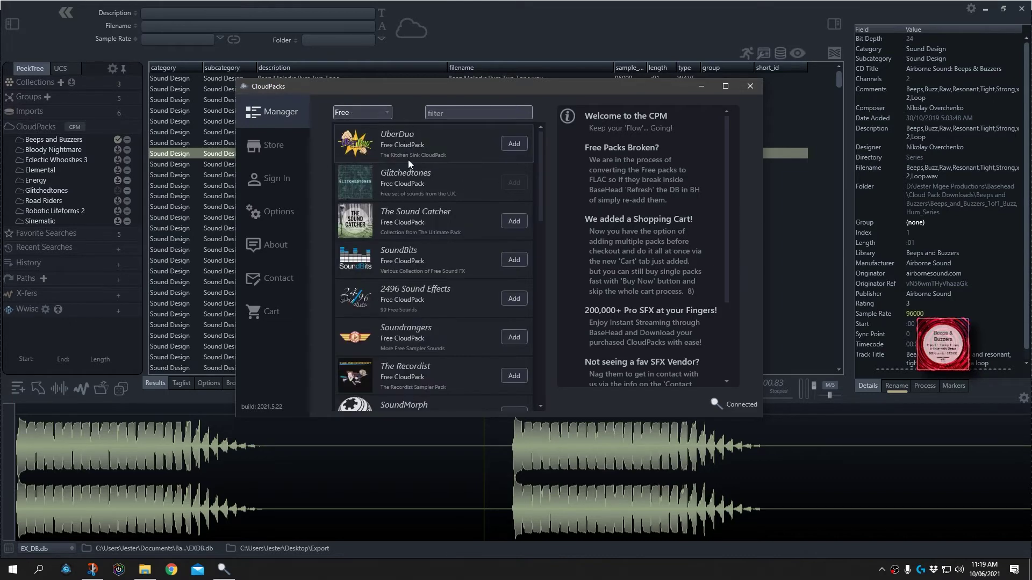
{"action": "left_click", "coordinate": [518, 142]}
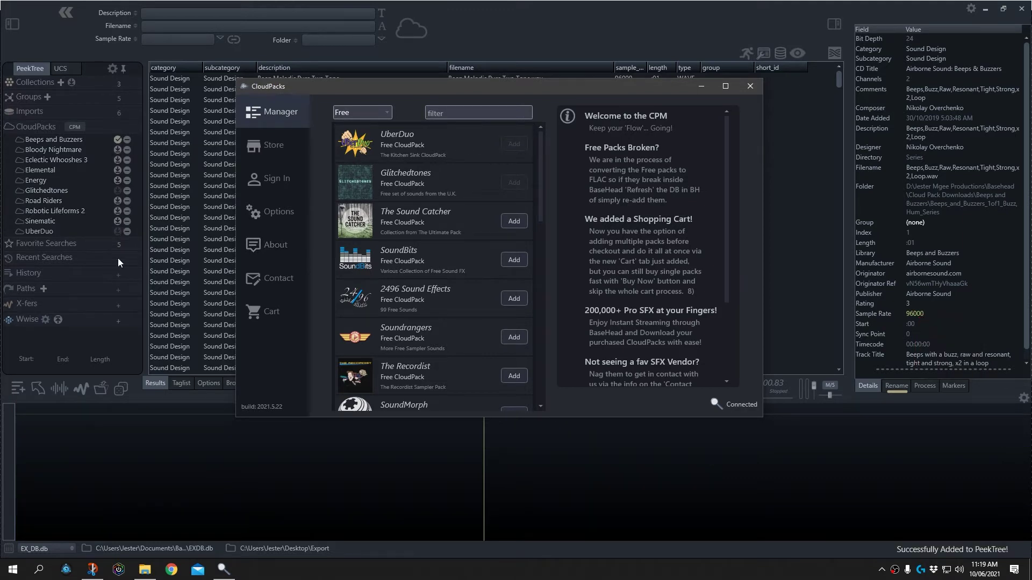
{"action": "left_click", "coordinate": [44, 229]}
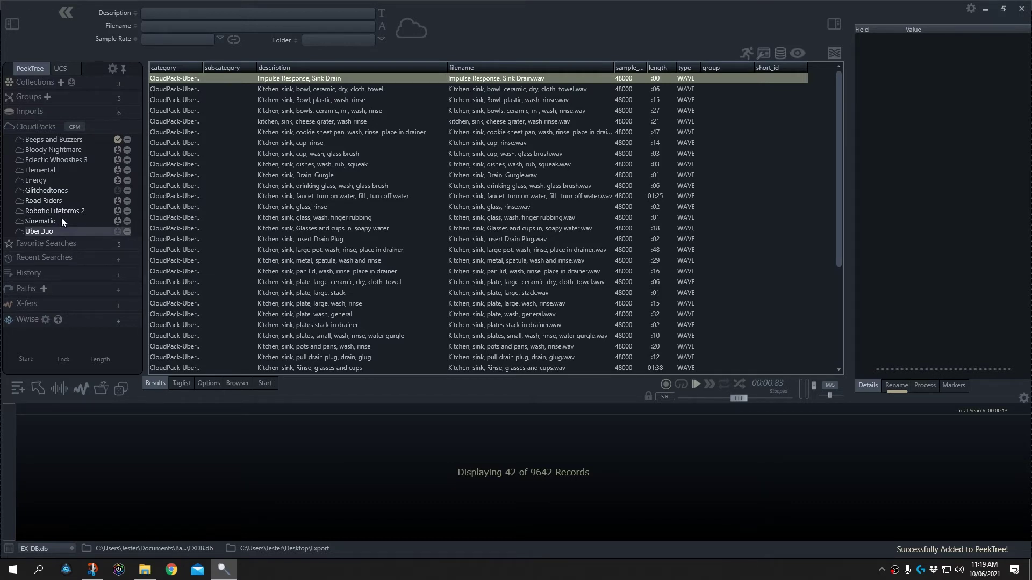
- Remove the UberDuo CloudPack from the PeekTree and check its entry in the CloudPack Manager before and after
{"action": "left_click", "coordinate": [74, 127]}
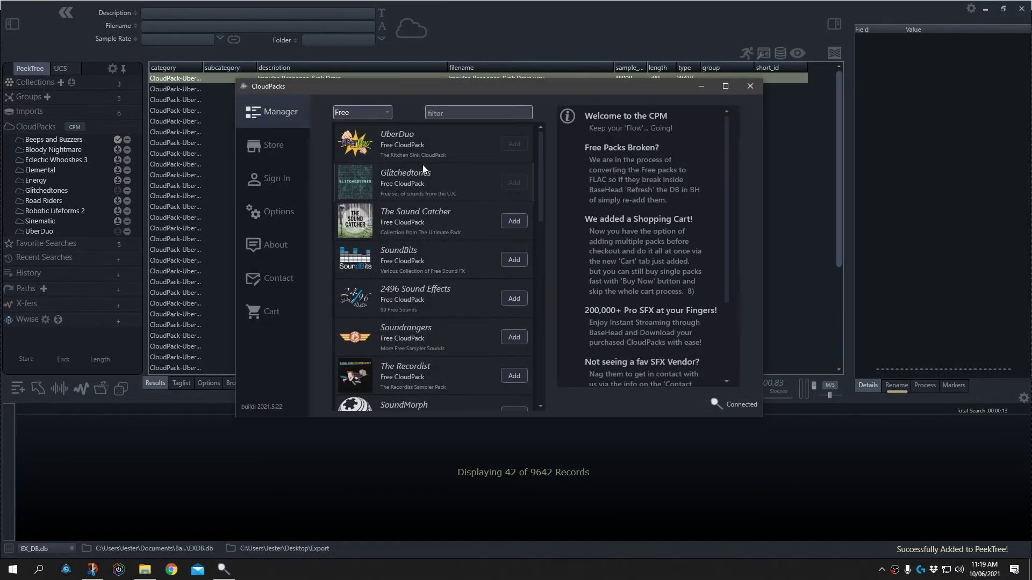
{"action": "left_click", "coordinate": [370, 111]}
{"action": "key", "text": "Escape"}
{"action": "key", "text": "Escape"}
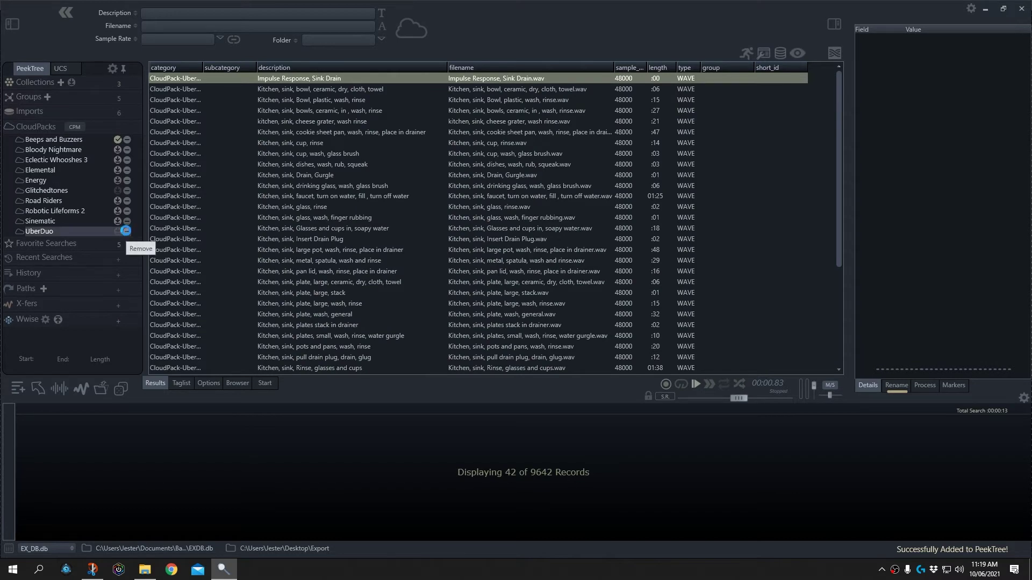
{"action": "left_click", "coordinate": [125, 231]}
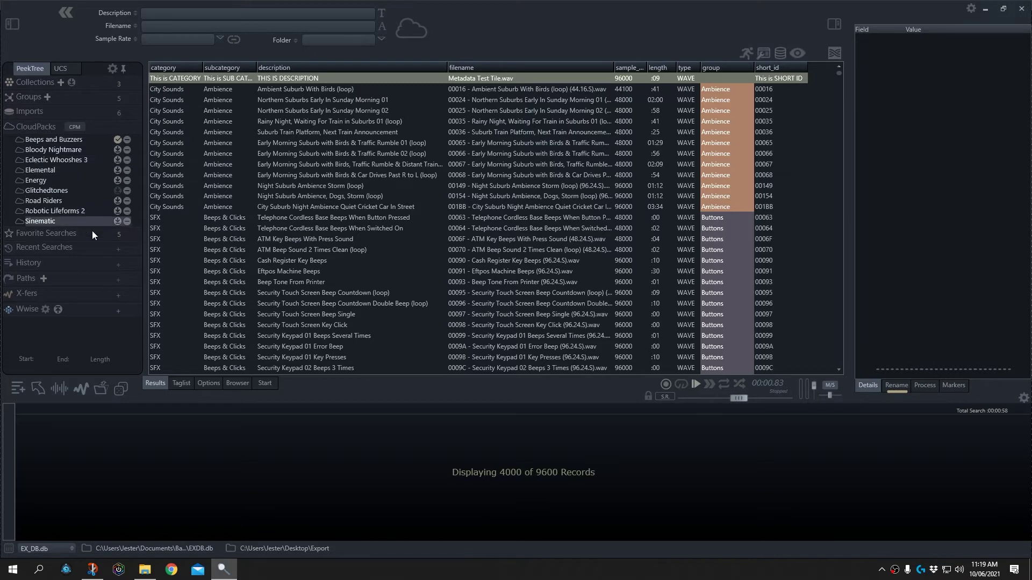
{"action": "left_click", "coordinate": [75, 127]}
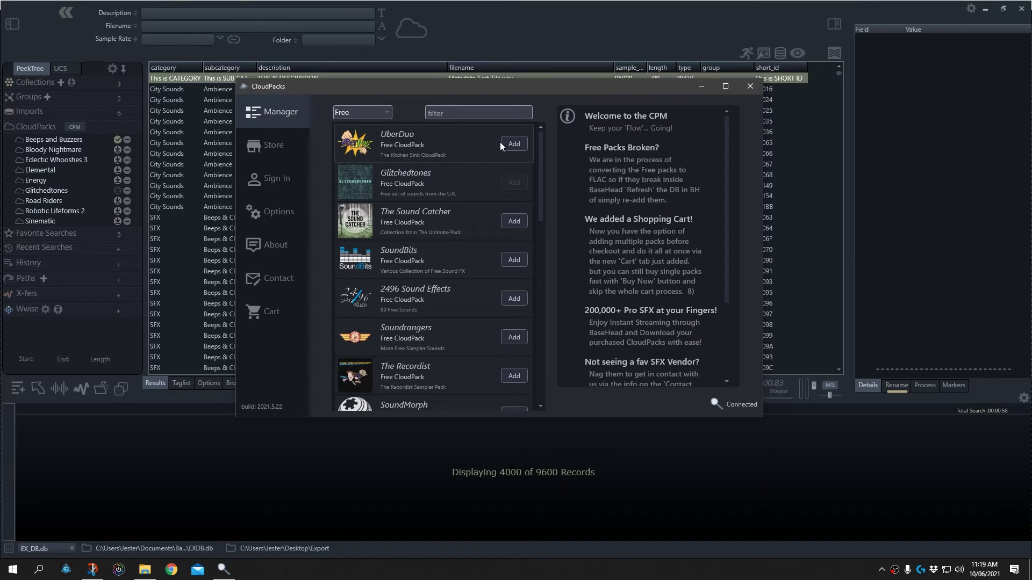
{"action": "left_click", "coordinate": [750, 87]}
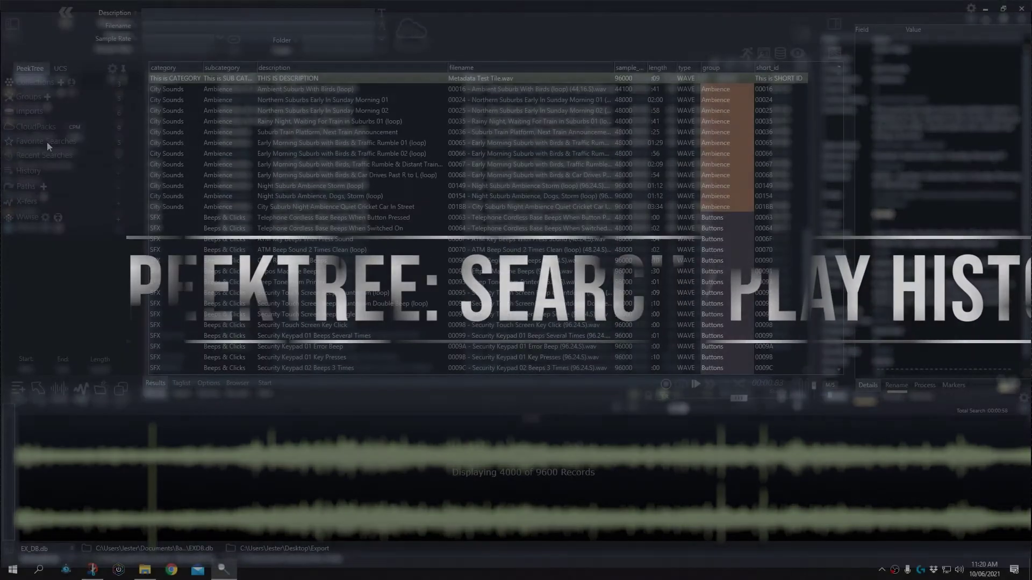
- Expand Favorite Searches and Recent Searches in the PeekTree, and search the descriptions for Pop
{"action": "left_click", "coordinate": [47, 141]}
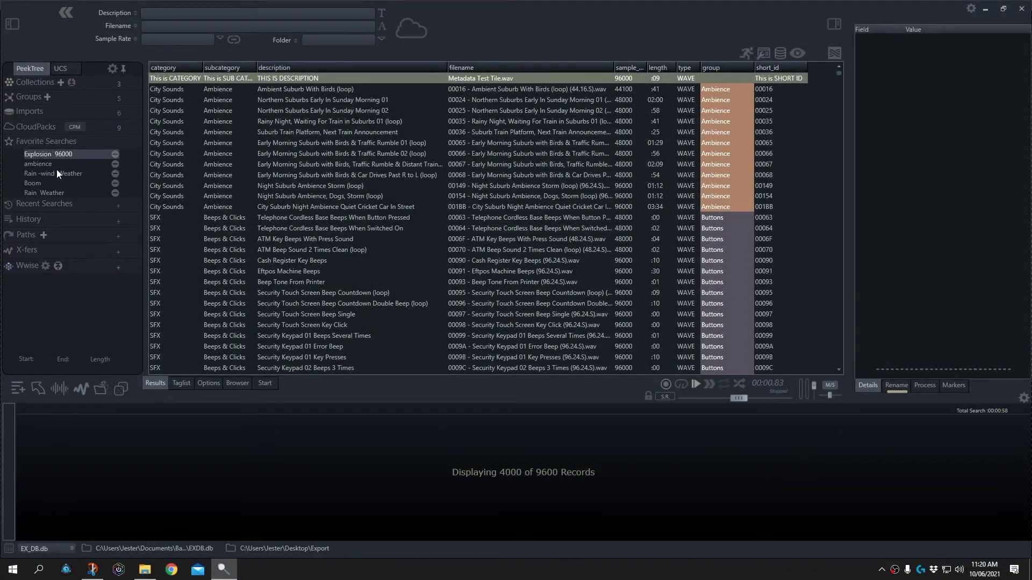
{"action": "left_click", "coordinate": [62, 203]}
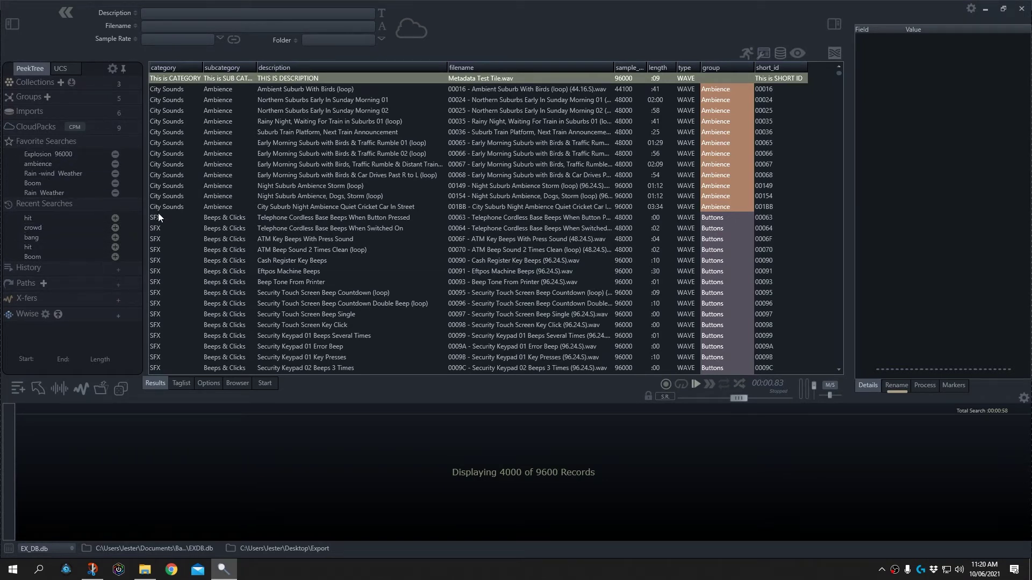
{"action": "left_click", "coordinate": [220, 14]}
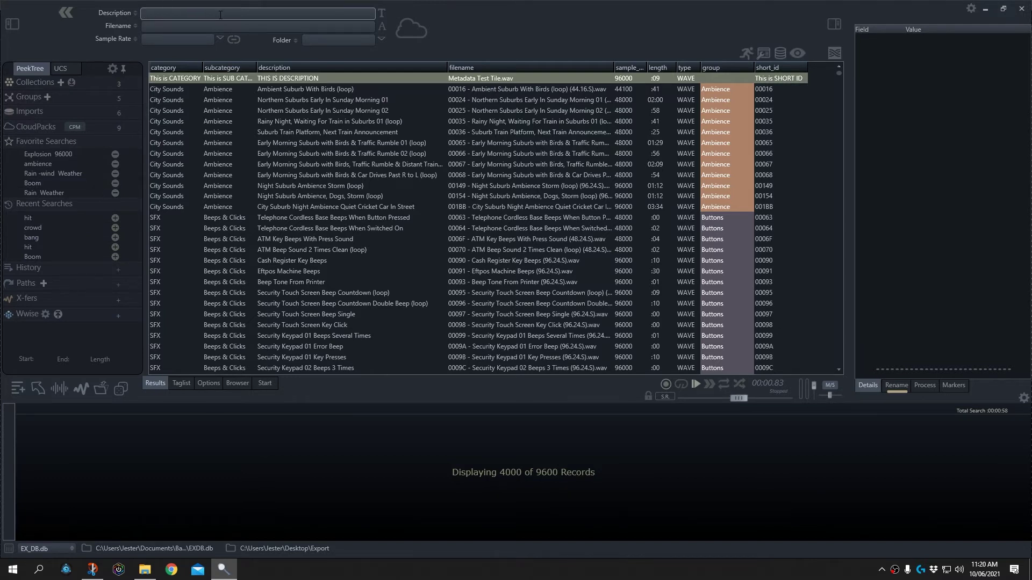
{"action": "type", "text": "Pop"}
{"action": "key", "text": "Return"}
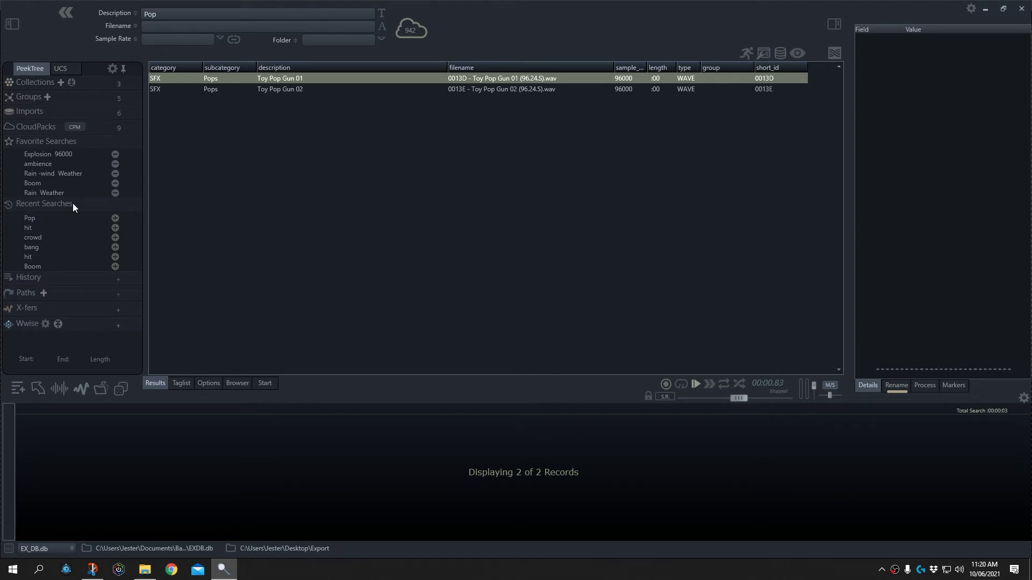
- Replace the description search term with Zag to test how Recent Searches handles it
{"action": "left_click", "coordinate": [172, 14]}
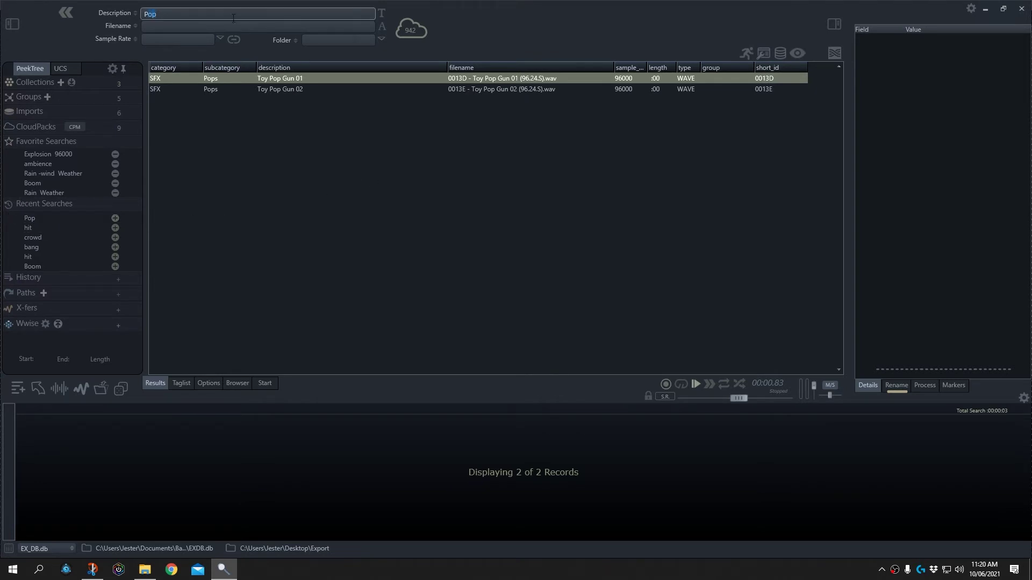
{"action": "key", "text": "BackSpace"}
{"action": "type", "text": "Zag"}
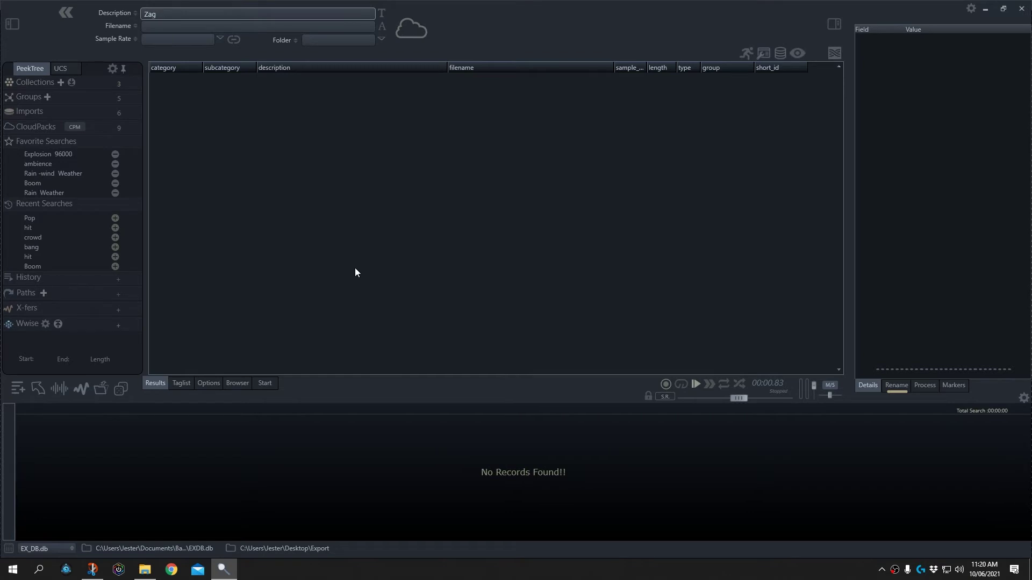
- Rerun the recent search hit, add it to Favorite Searches, and run the hit and Explosion 96000 favorites
{"action": "left_click", "coordinate": [54, 228]}
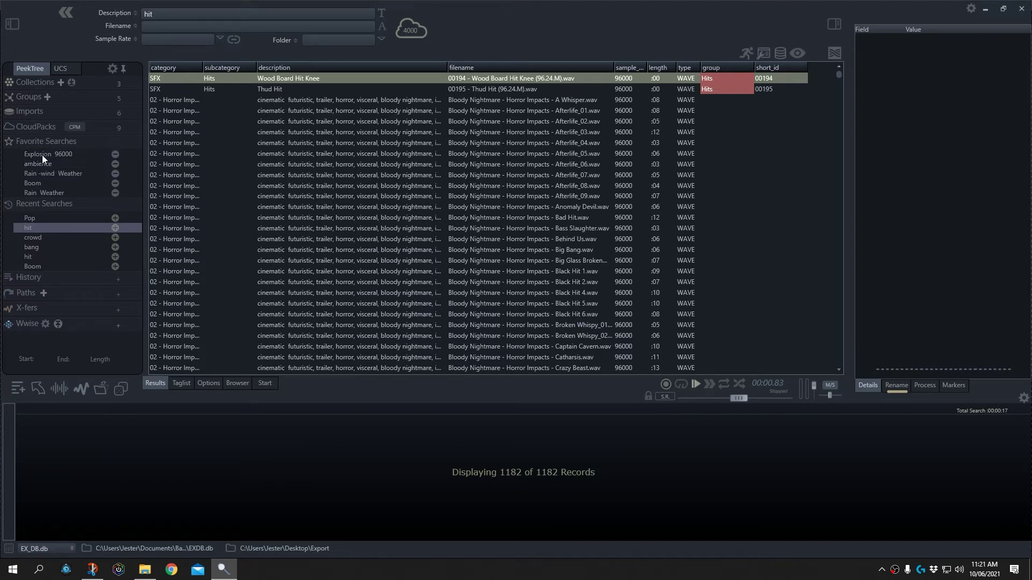
{"action": "left_click", "coordinate": [115, 227]}
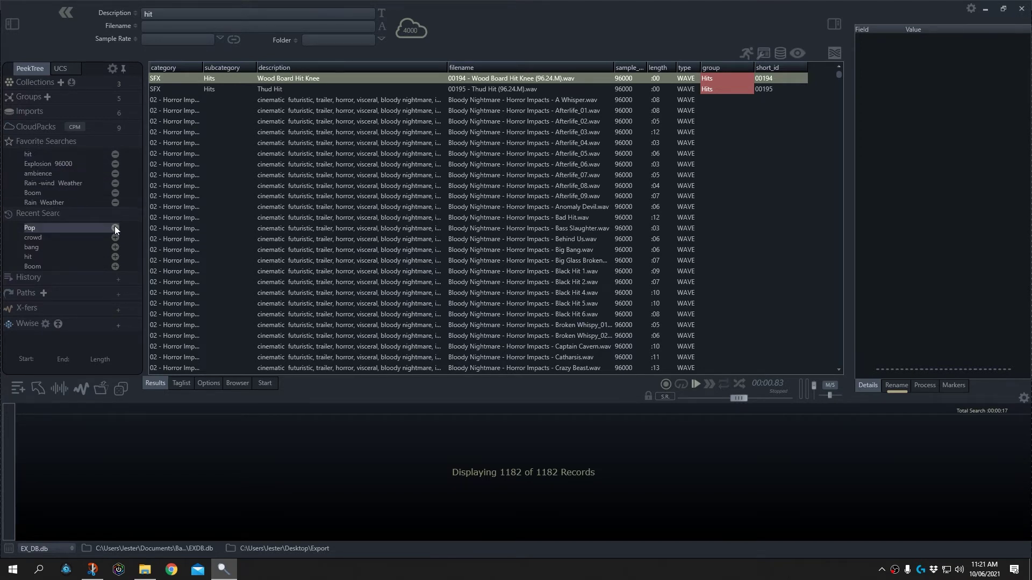
{"action": "left_click", "coordinate": [39, 153]}
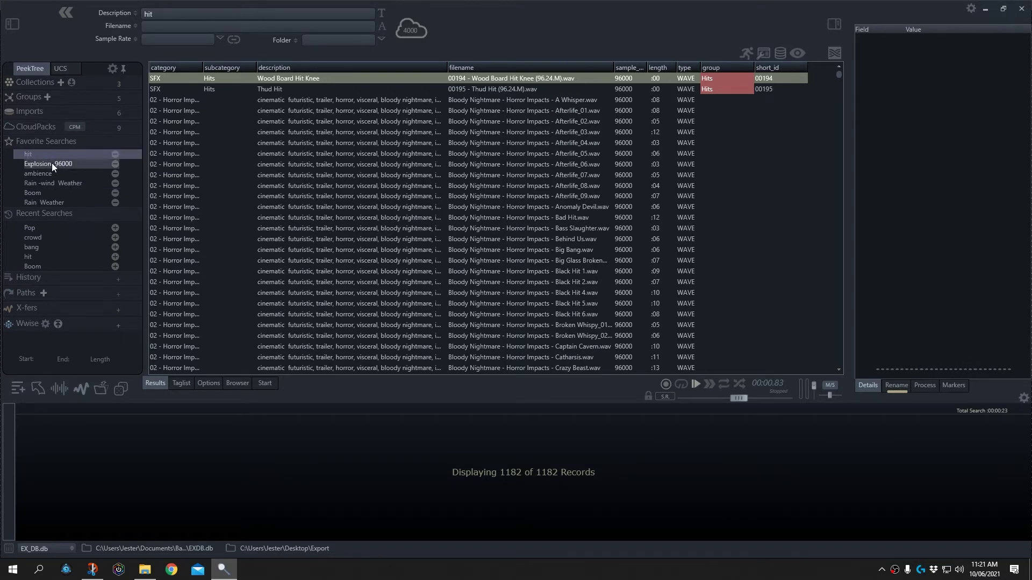
{"action": "left_click", "coordinate": [34, 163]}
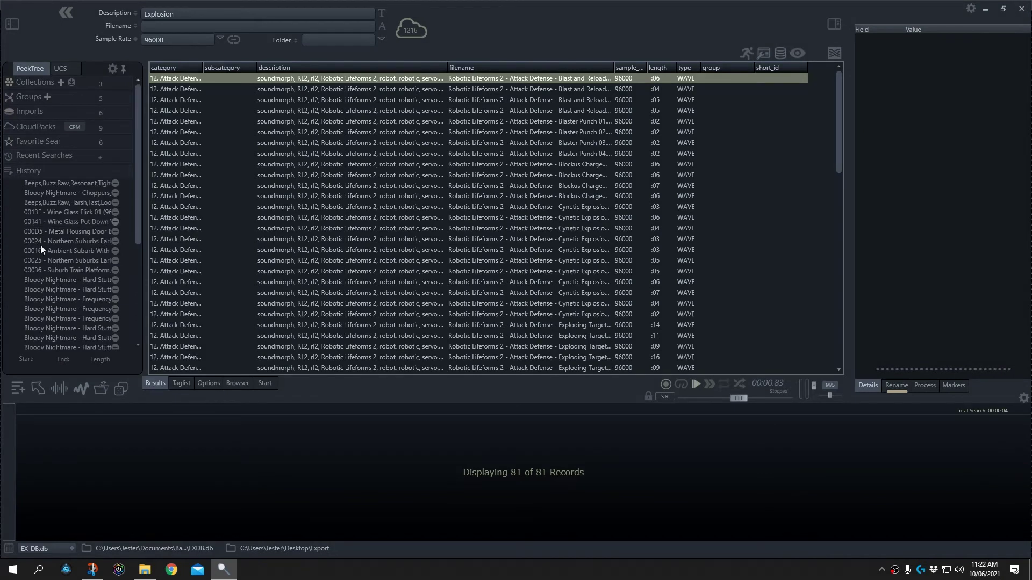
- Browse the History list and preview several Robotic Lifeforms 2 results, including Blaster Punch 02, Blaster Punch 04 and Blockus Charge Attack 04
{"action": "scroll", "coordinate": [66, 232], "scroll_direction": "down", "scroll_amount": 2}
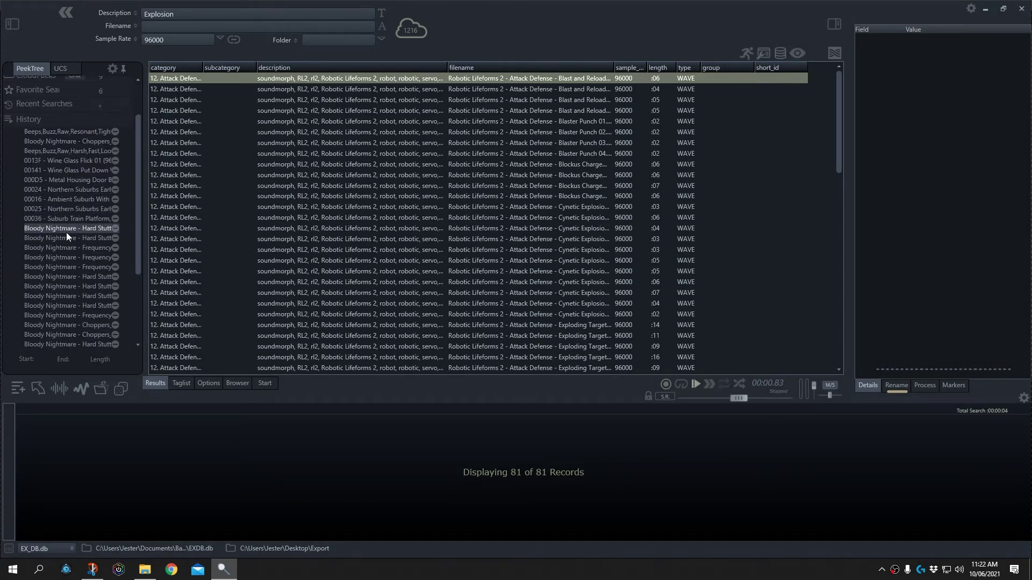
{"action": "left_click", "coordinate": [353, 132]}
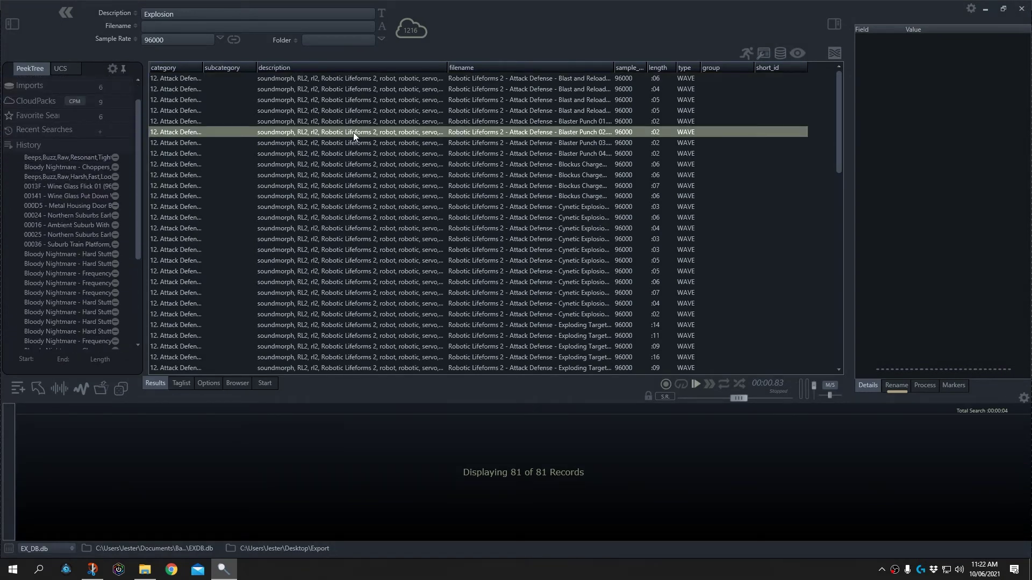
{"action": "left_click", "coordinate": [350, 153]}
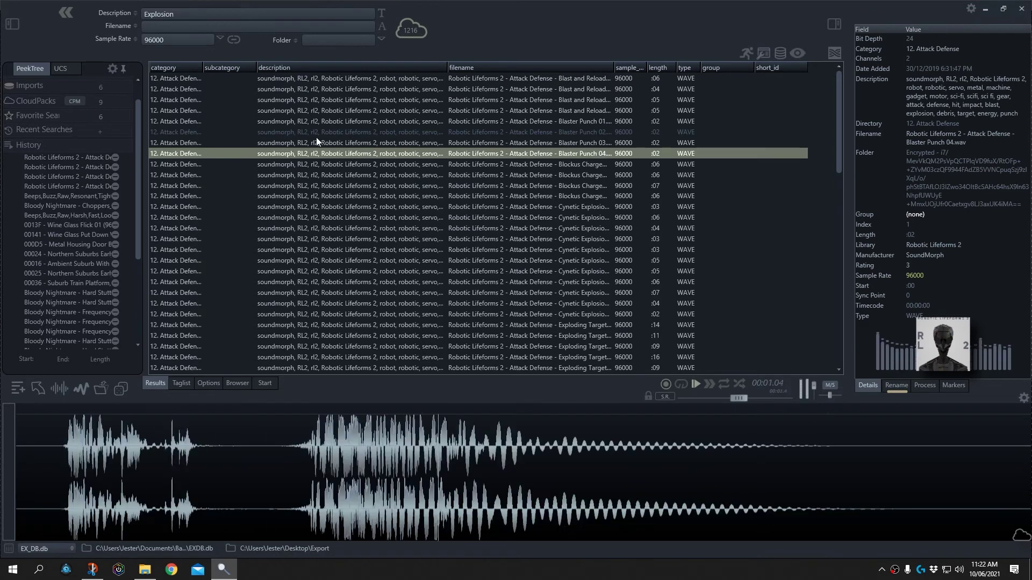
{"action": "left_click_drag", "start_coordinate": [314, 179], "coordinate": [323, 190]}
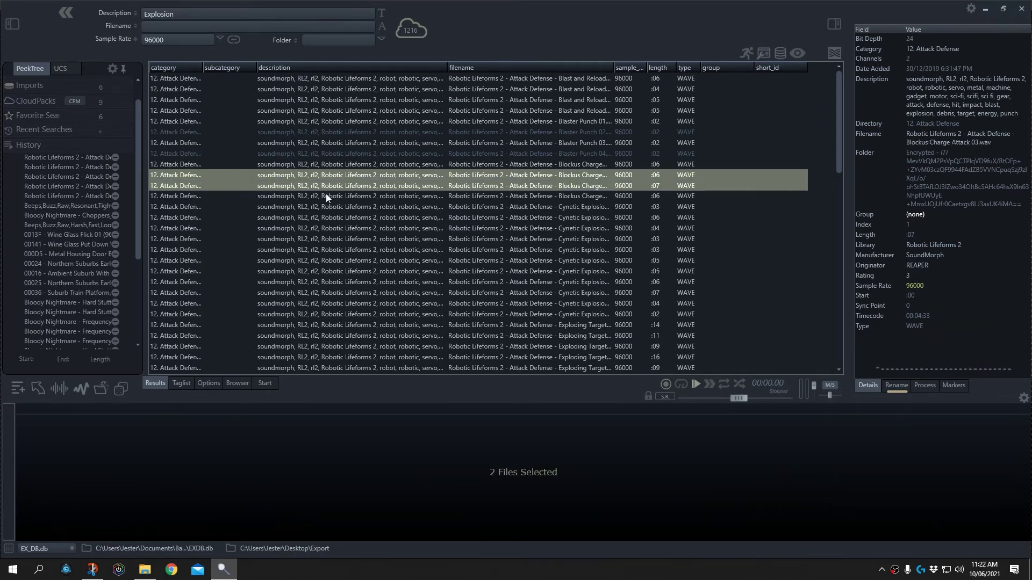
{"action": "left_click", "coordinate": [325, 195]}
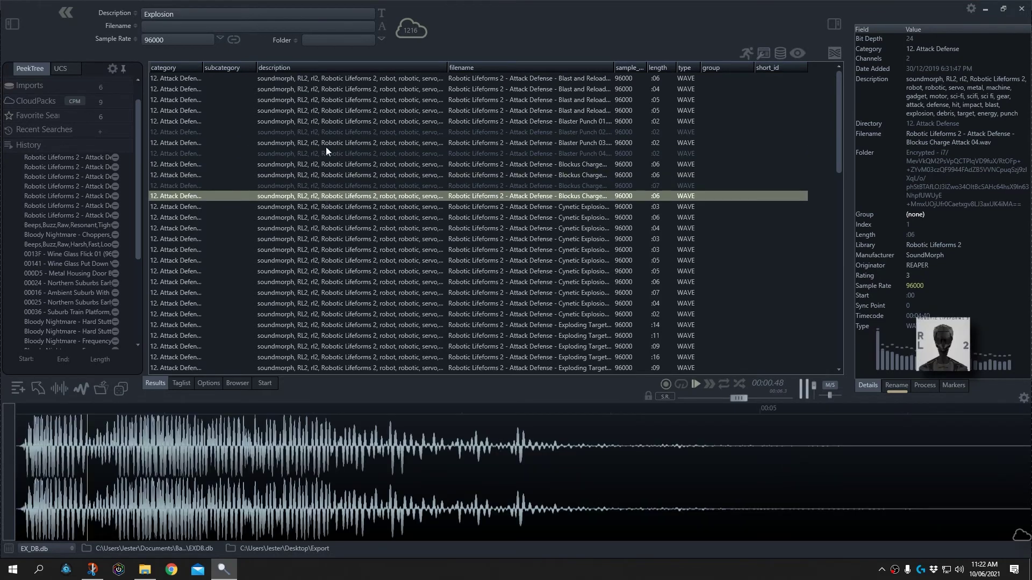
- Replay Robotic Lifeforms 2 - Attack Defense - Blaster Punch 04.wav and Bloody Nightmare - Choppers_01.wav from the History
{"action": "left_click", "coordinate": [67, 186]}
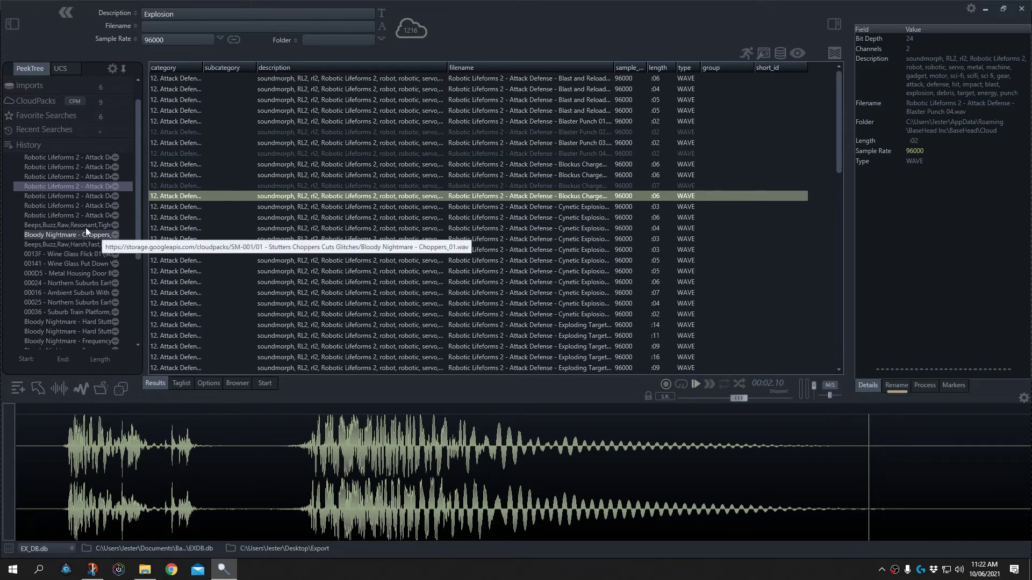
{"action": "left_click", "coordinate": [69, 233]}
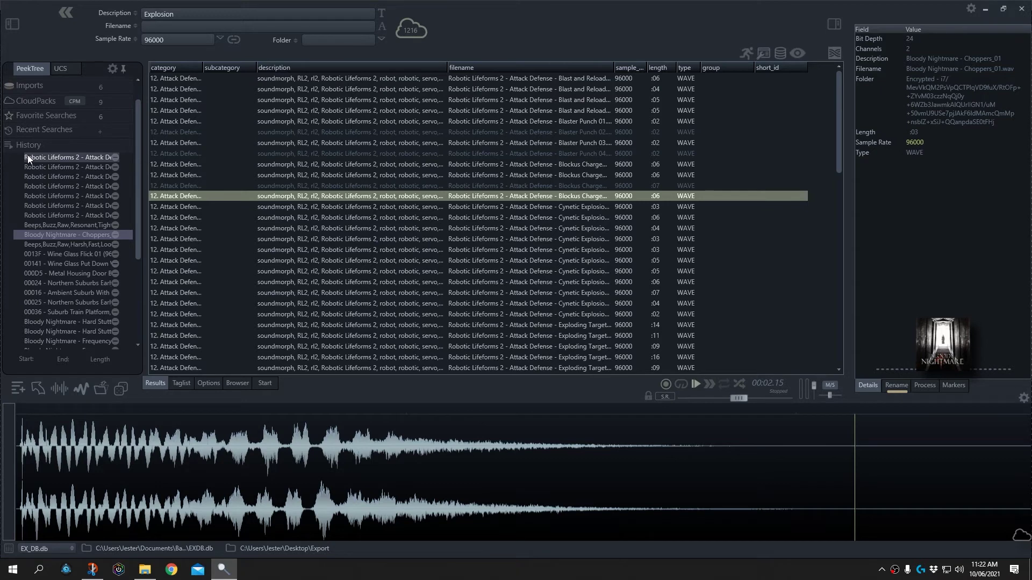
- Remove five consecutive History entries, from the Beeps,Buzz,Raw,Resonant sound through 00141 - Wine Glass Put Down
{"action": "scroll", "coordinate": [53, 236], "scroll_direction": "down", "scroll_amount": 4}
{"action": "scroll", "coordinate": [53, 235], "scroll_direction": "up", "scroll_amount": 4}
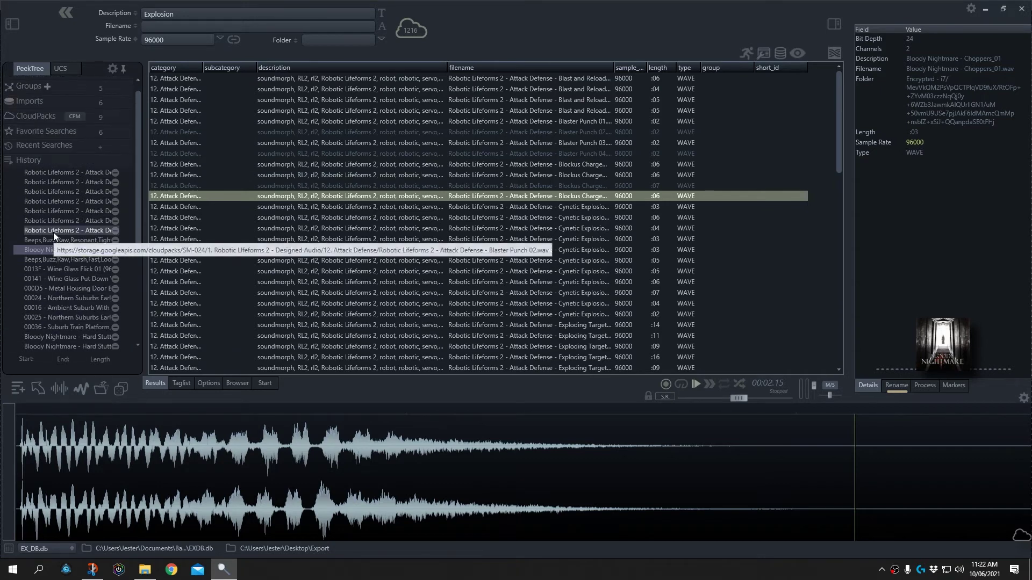
{"action": "left_click", "coordinate": [113, 241]}
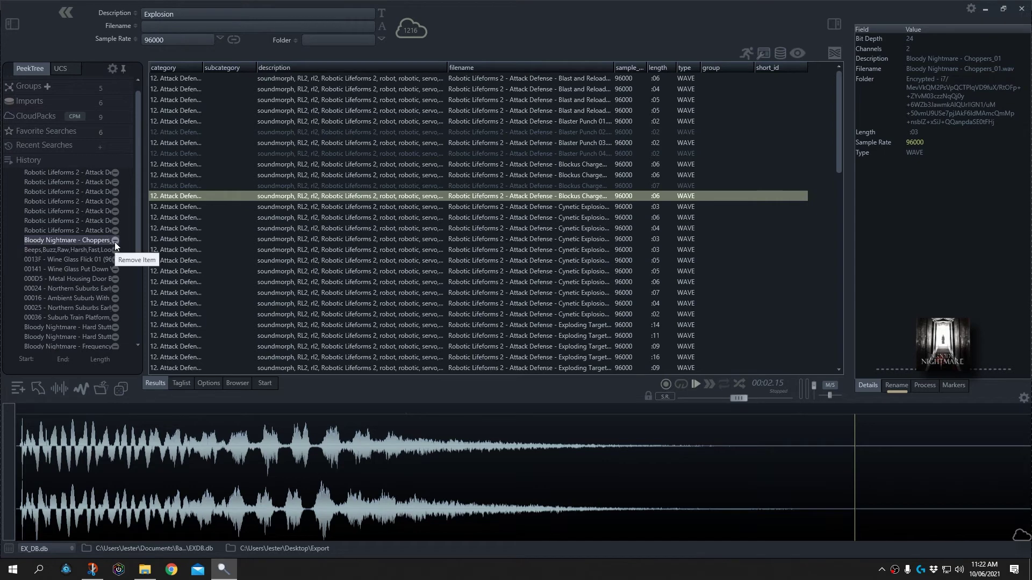
{"action": "left_click", "coordinate": [114, 242]}
{"action": "left_click", "coordinate": [115, 242]}
{"action": "left_click", "coordinate": [114, 242]}
{"action": "left_click", "coordinate": [114, 242]}
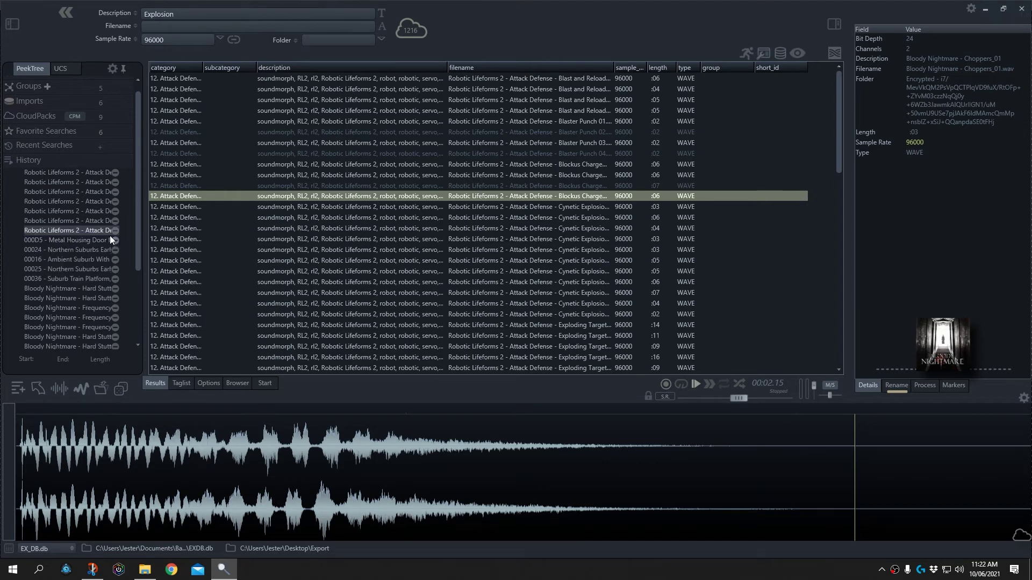
- Clear the entire History list through the PeekTree settings
{"action": "left_click", "coordinate": [112, 70]}
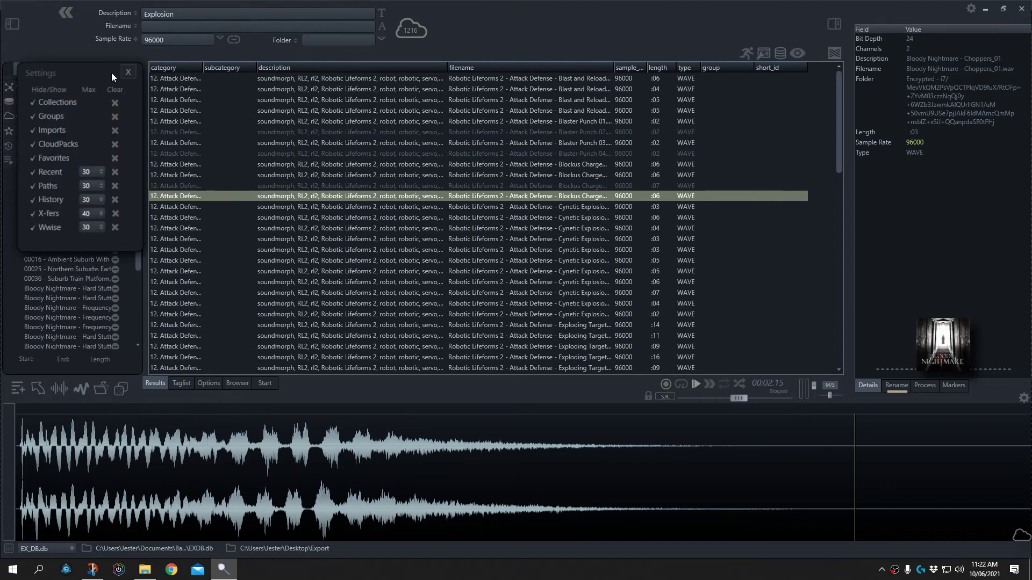
{"action": "left_click", "coordinate": [114, 200]}
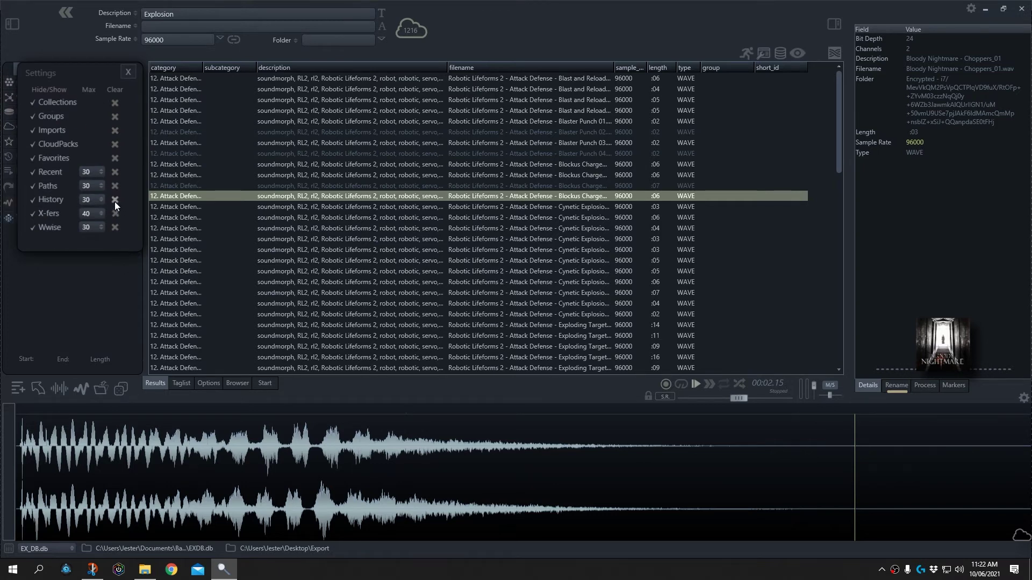
{"action": "left_click", "coordinate": [128, 72]}
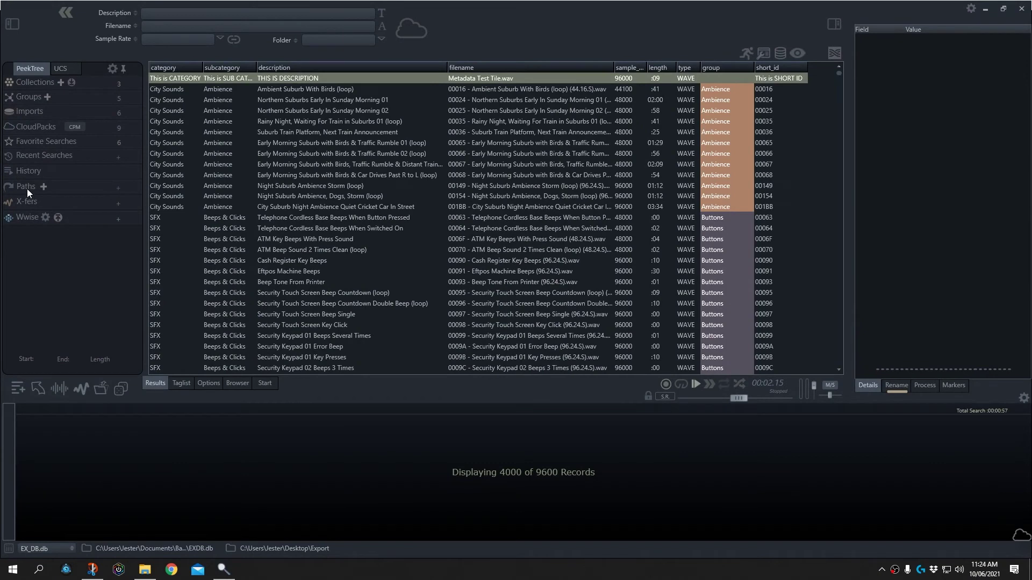
- Expand the saved Paths and view the transfer folder chooser without selecting another folder
{"action": "left_click", "coordinate": [27, 189]}
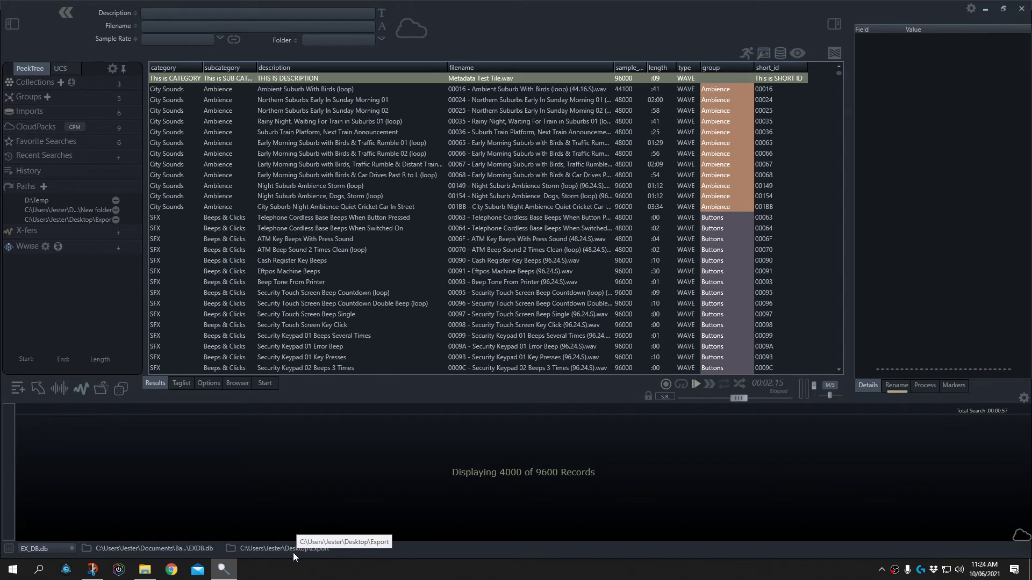
{"action": "left_click", "coordinate": [230, 549]}
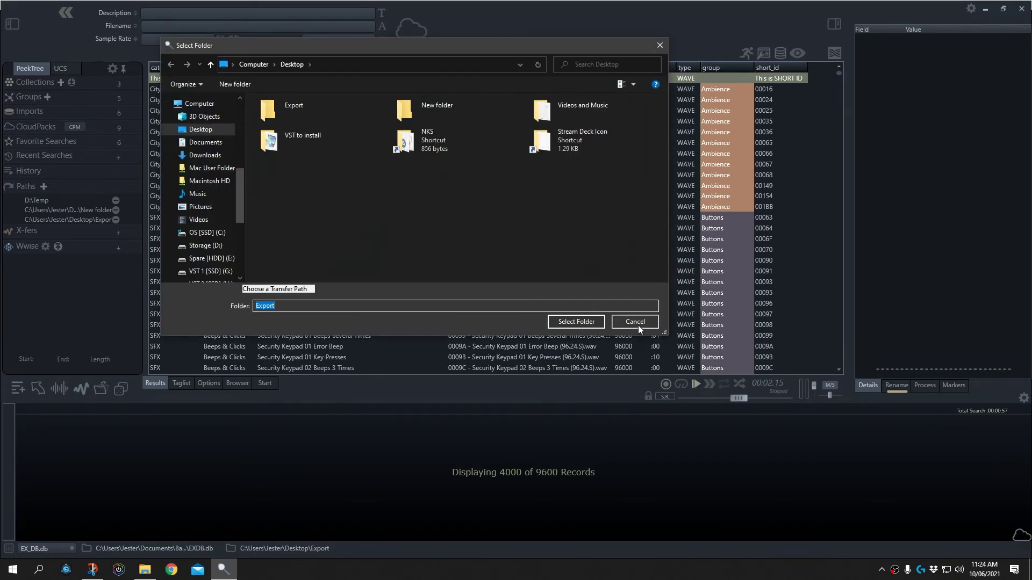
{"action": "left_click", "coordinate": [640, 324]}
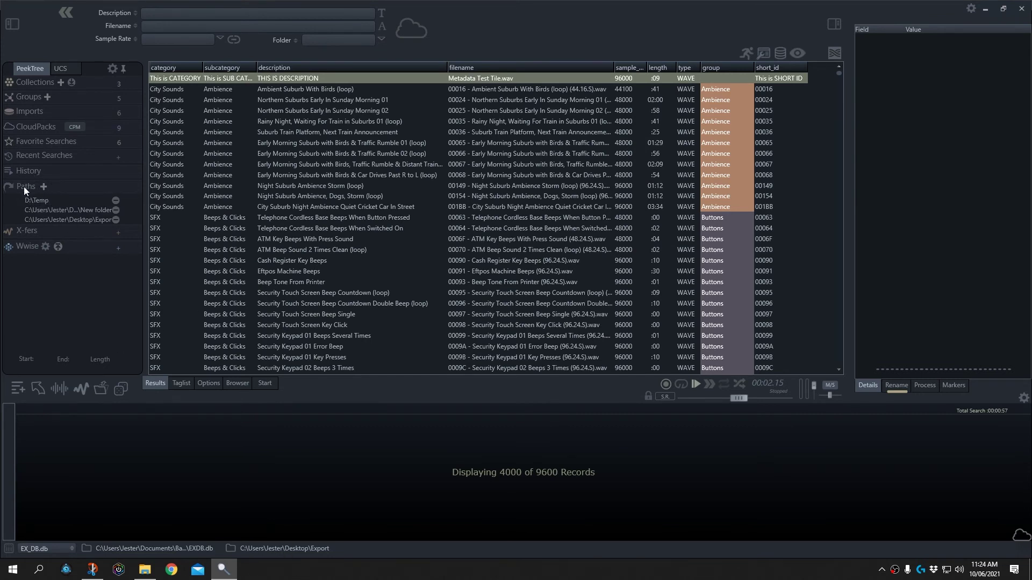
- Switch the transfer path between the saved New folder, D:\Temp and Desktop Export paths, ending on New folder
{"action": "left_click", "coordinate": [88, 210]}
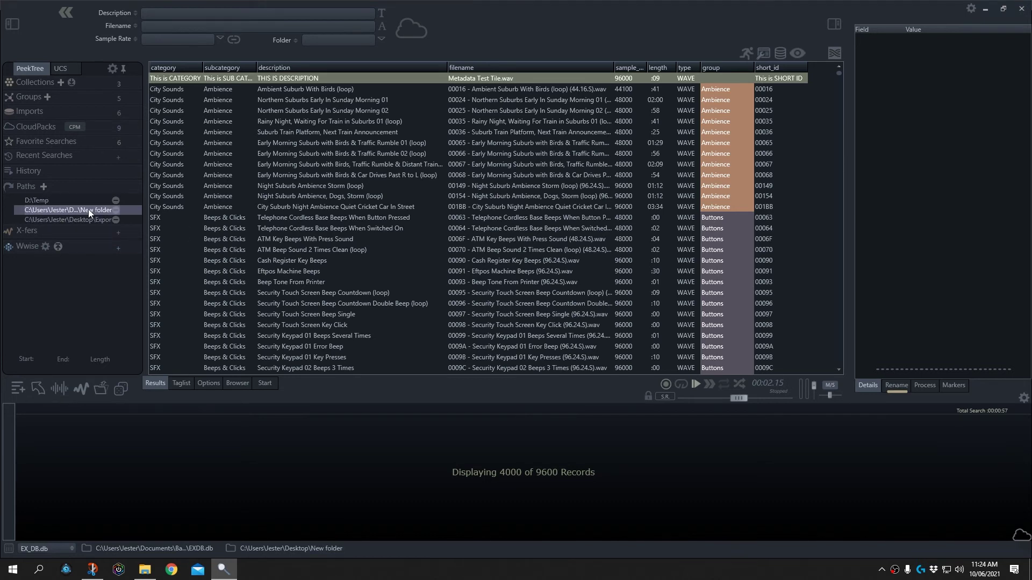
{"action": "left_click", "coordinate": [35, 200]}
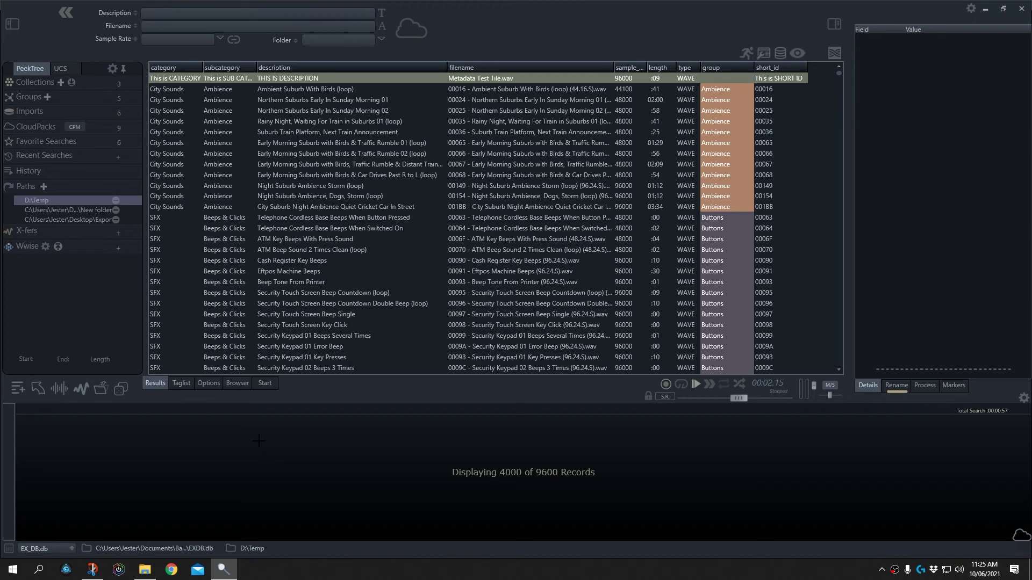
{"action": "left_click", "coordinate": [51, 210]}
{"action": "left_click", "coordinate": [57, 221]}
{"action": "left_click", "coordinate": [59, 211]}
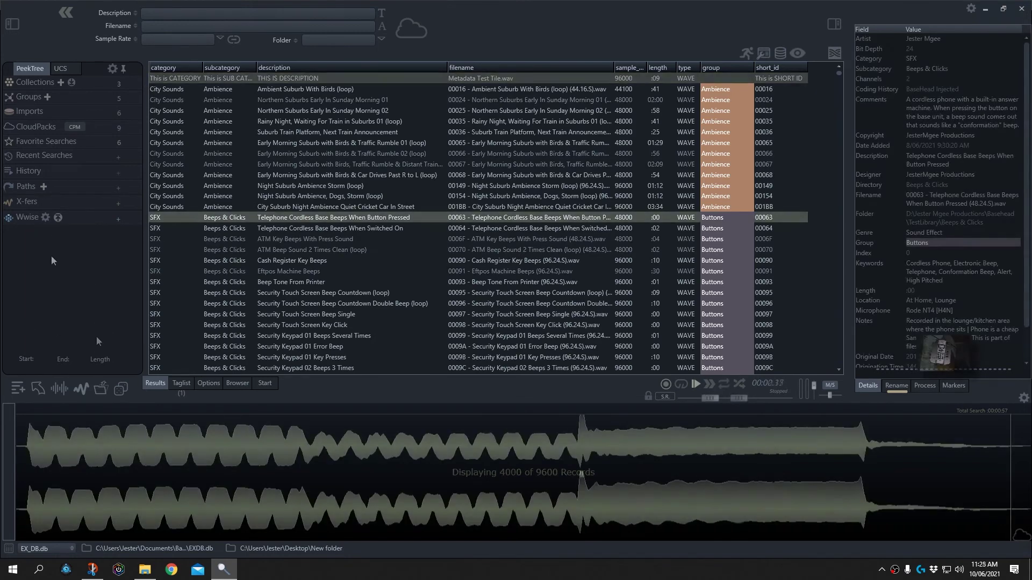
- Expand the X-fers list and audition the Ambient Suburb With Birds, rain_summer_early_morning and Cat Bass Drum entries
{"action": "left_click", "coordinate": [37, 200]}
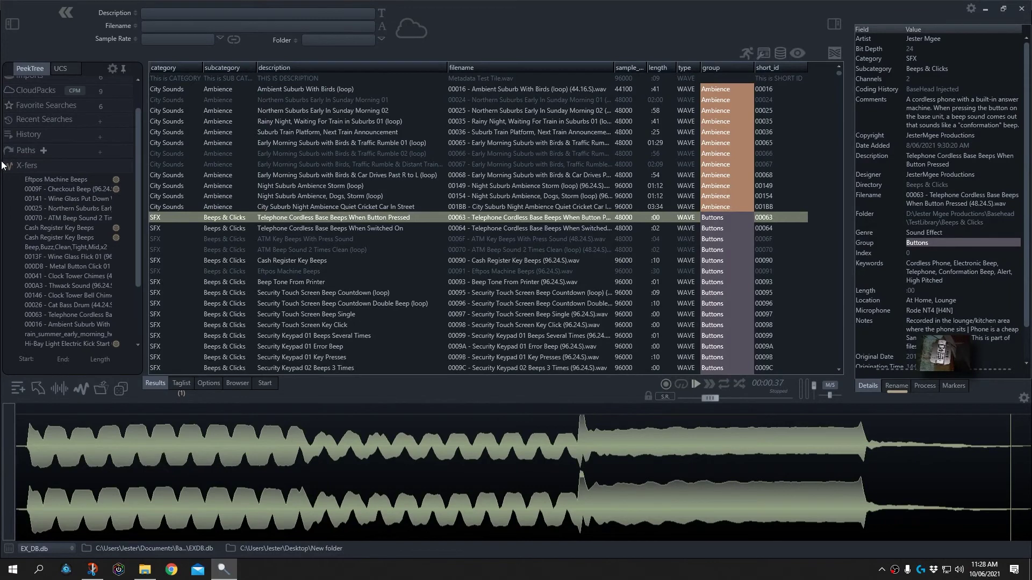
{"action": "scroll", "coordinate": [41, 199], "scroll_direction": "down", "scroll_amount": 2}
{"action": "scroll", "coordinate": [33, 200], "scroll_direction": "up", "scroll_amount": 2}
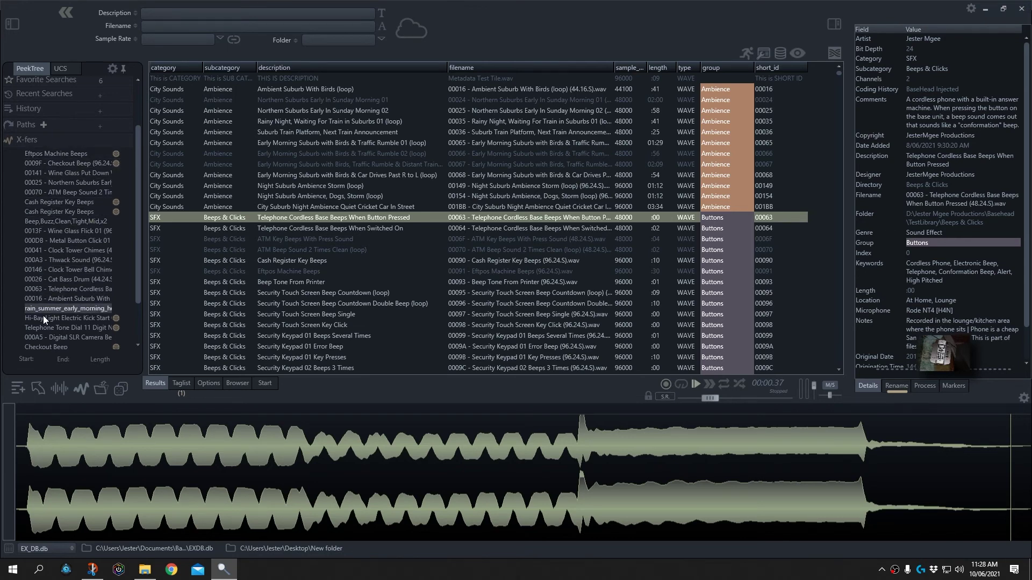
{"action": "left_click", "coordinate": [79, 298]}
{"action": "left_click", "coordinate": [82, 309]}
{"action": "left_click", "coordinate": [86, 299]}
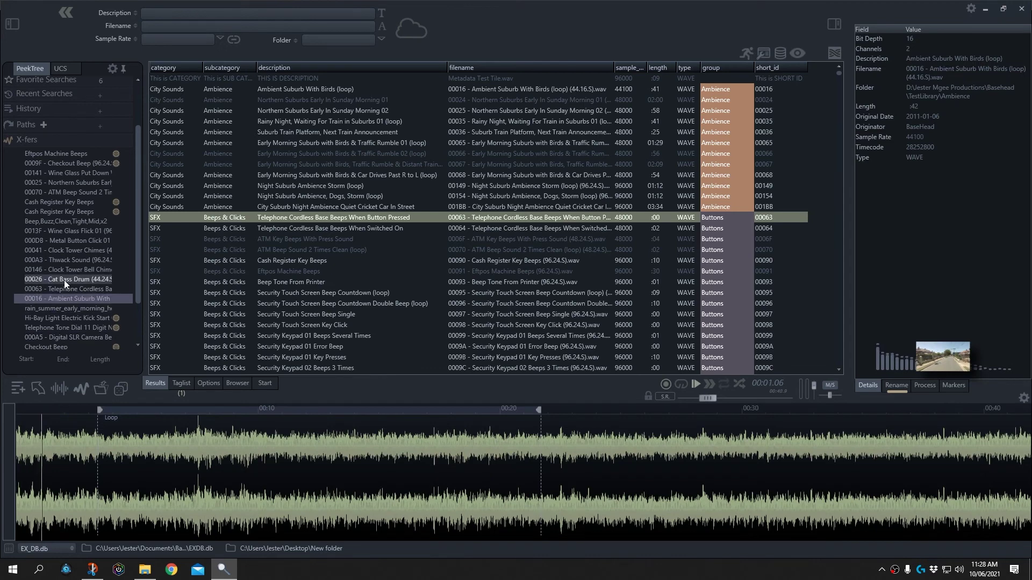
{"action": "left_click", "coordinate": [63, 281]}
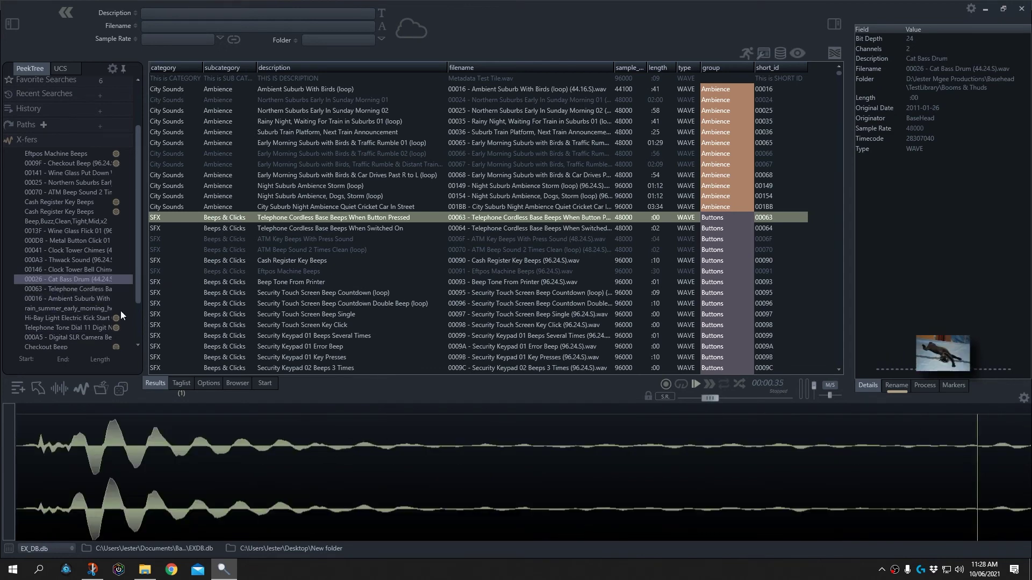
- Compare the Eftpos Machine Beeps original with its transferred file by auditioning both repeatedly from the X-fers list
{"action": "scroll", "coordinate": [89, 228], "scroll_direction": "up", "scroll_amount": 2}
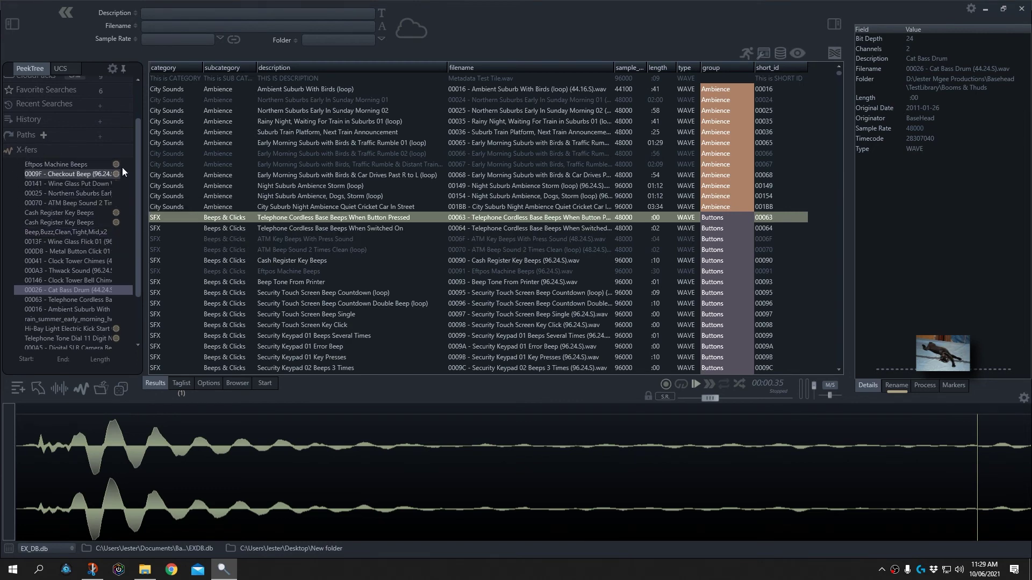
{"action": "left_click", "coordinate": [51, 163]}
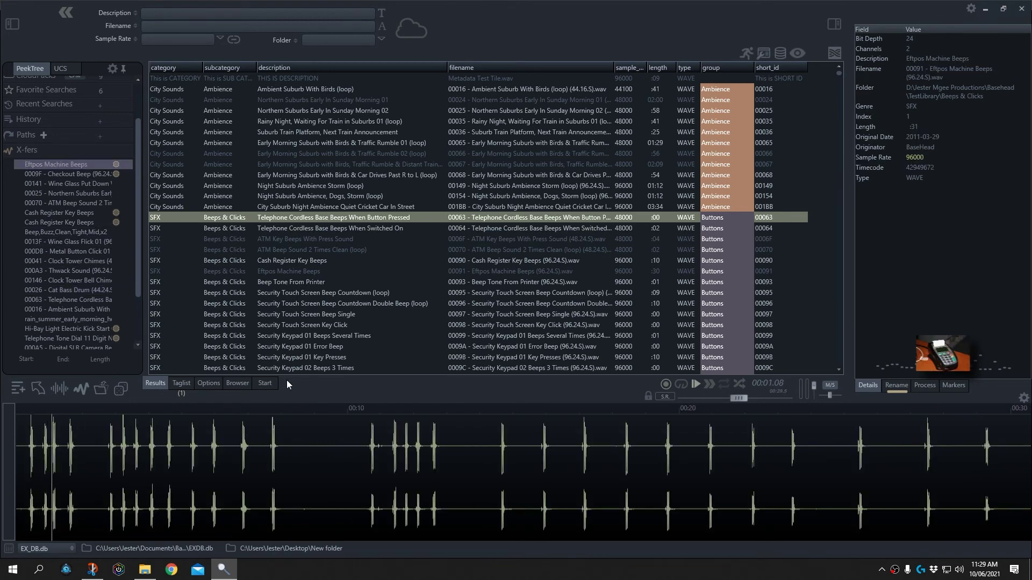
{"action": "key", "text": "space"}
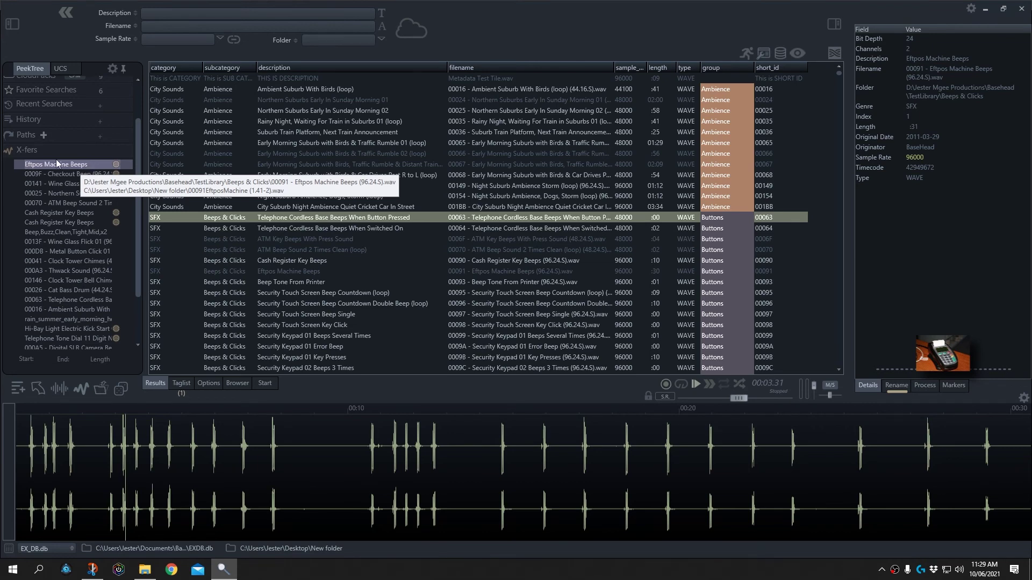
{"action": "left_click", "coordinate": [116, 165]}
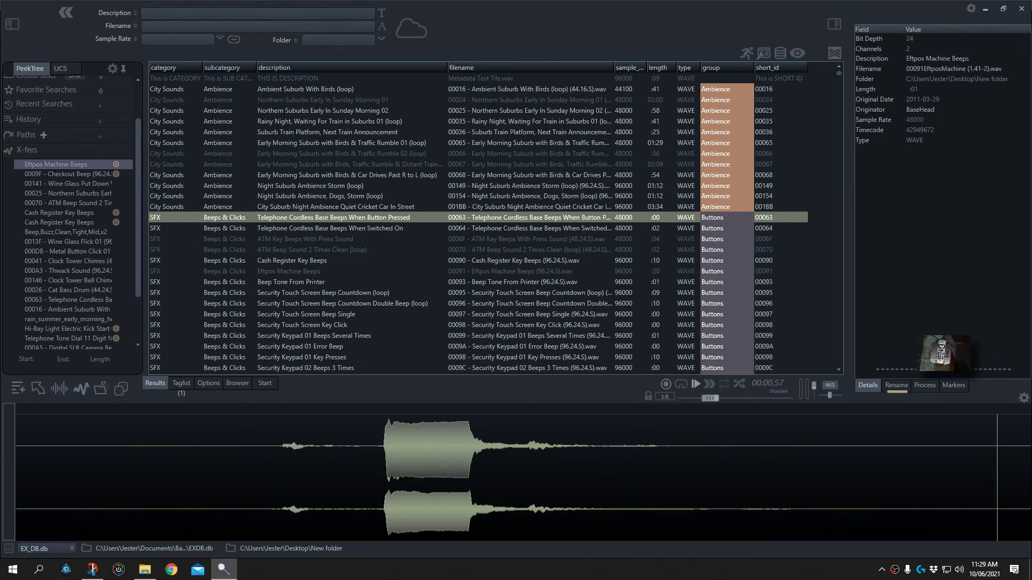
{"action": "left_click", "coordinate": [62, 163]}
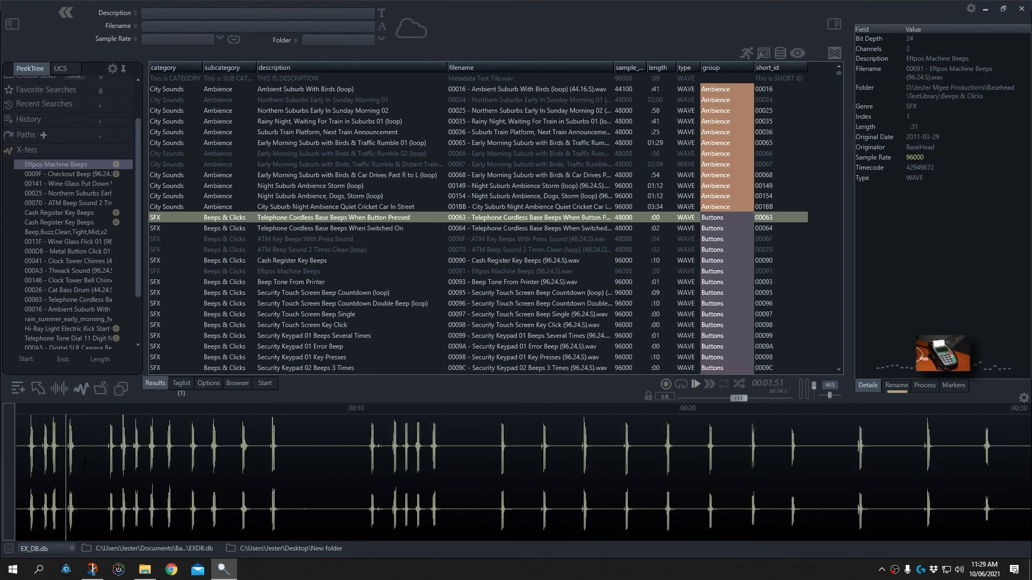
{"action": "key", "text": "space"}
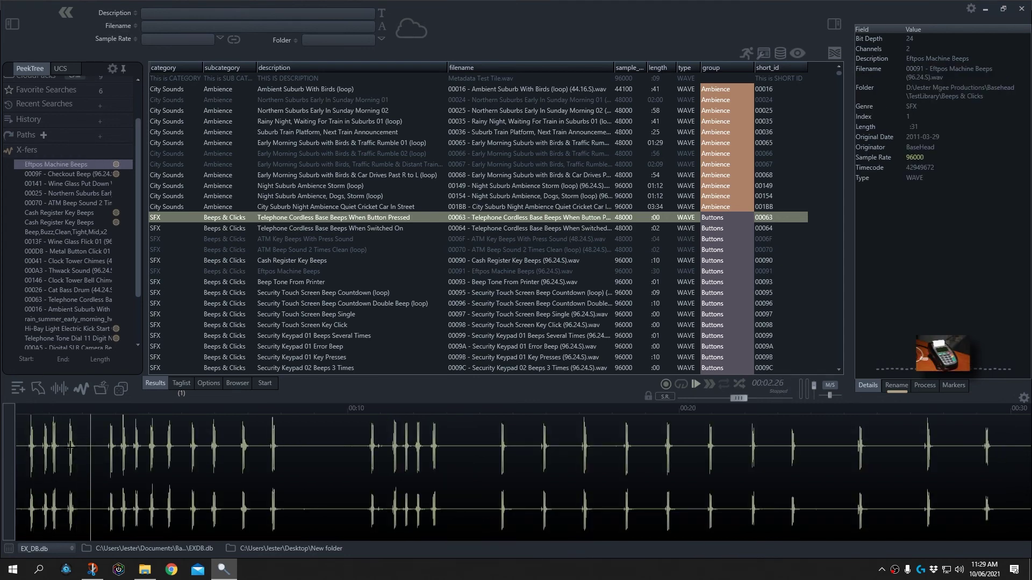
{"action": "left_click", "coordinate": [116, 163]}
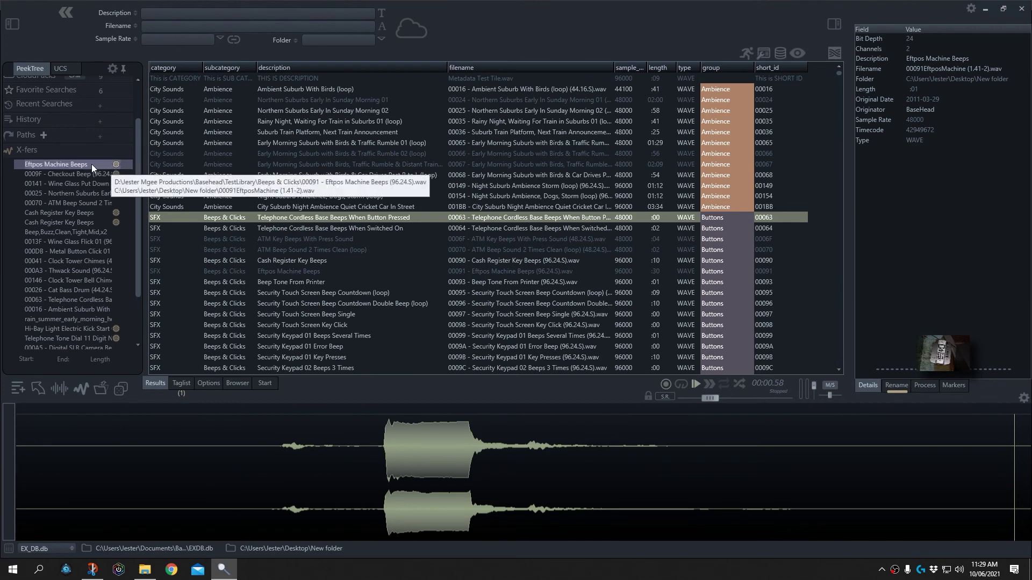
{"action": "left_click", "coordinate": [43, 163]}
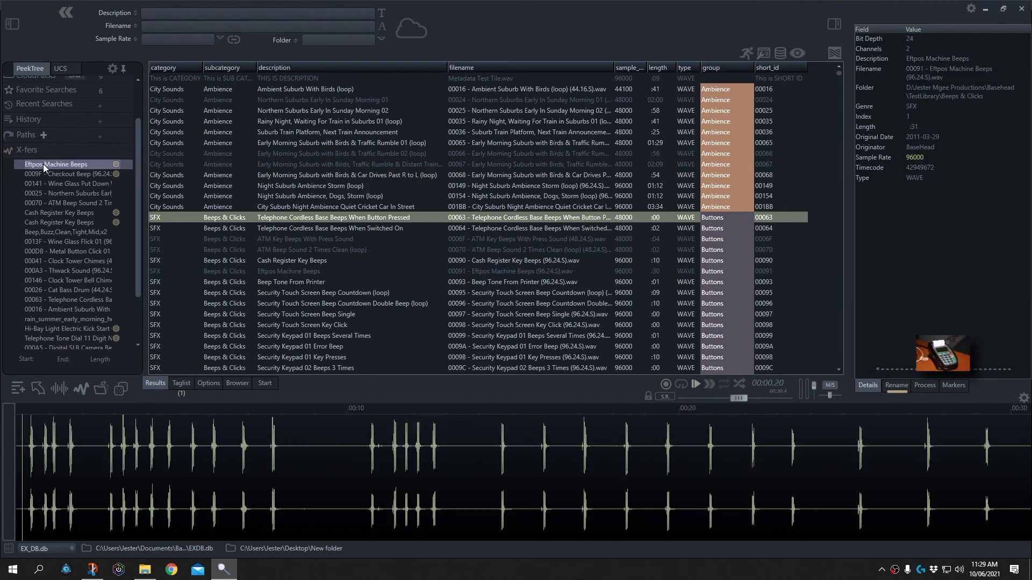
{"action": "left_click", "coordinate": [114, 165]}
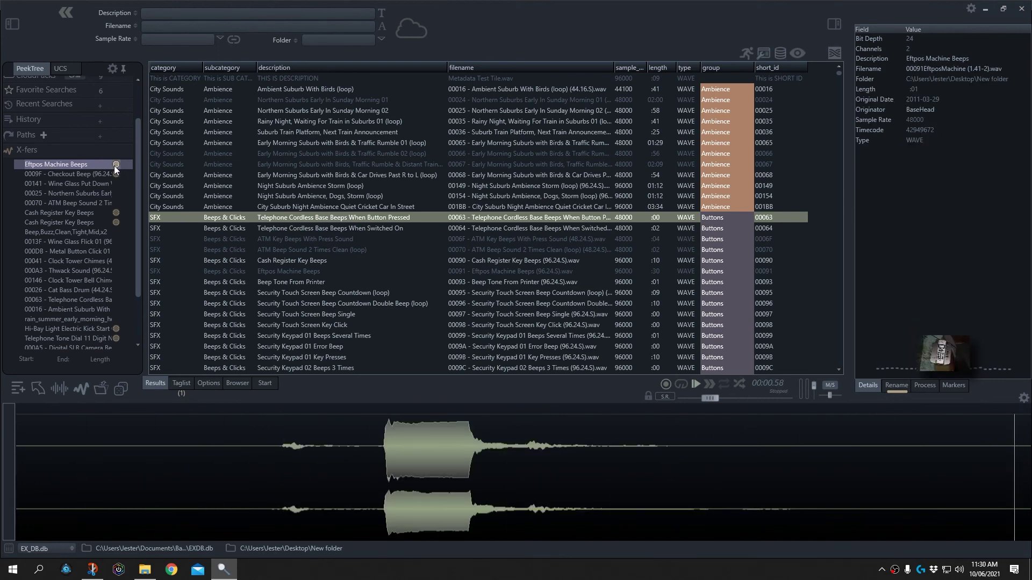
- Collapse the X-fers list and briefly view the files stored in the Wwise section
{"action": "left_click", "coordinate": [15, 149]}
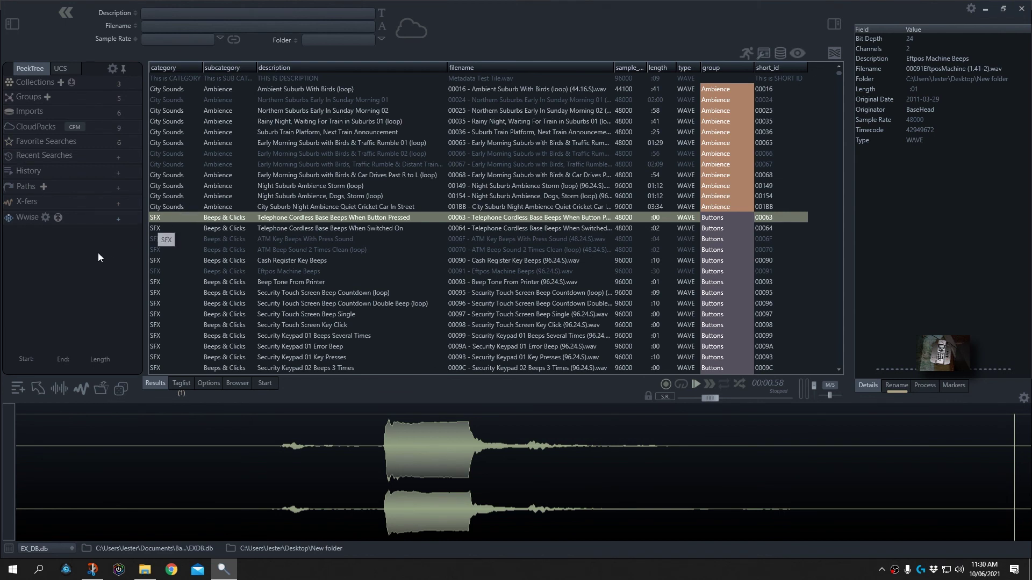
{"action": "left_click", "coordinate": [21, 220]}
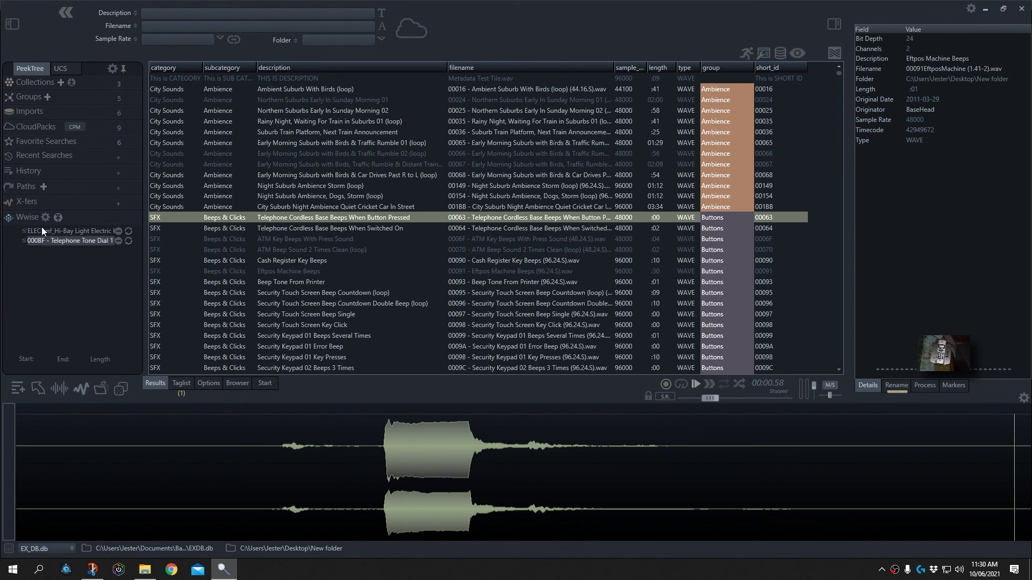
{"action": "left_click", "coordinate": [22, 217]}
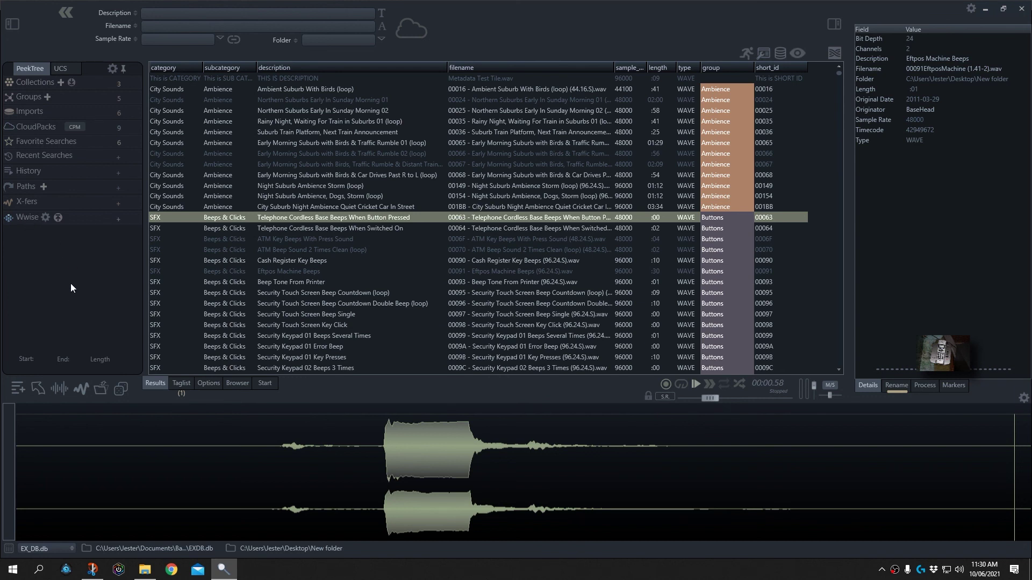